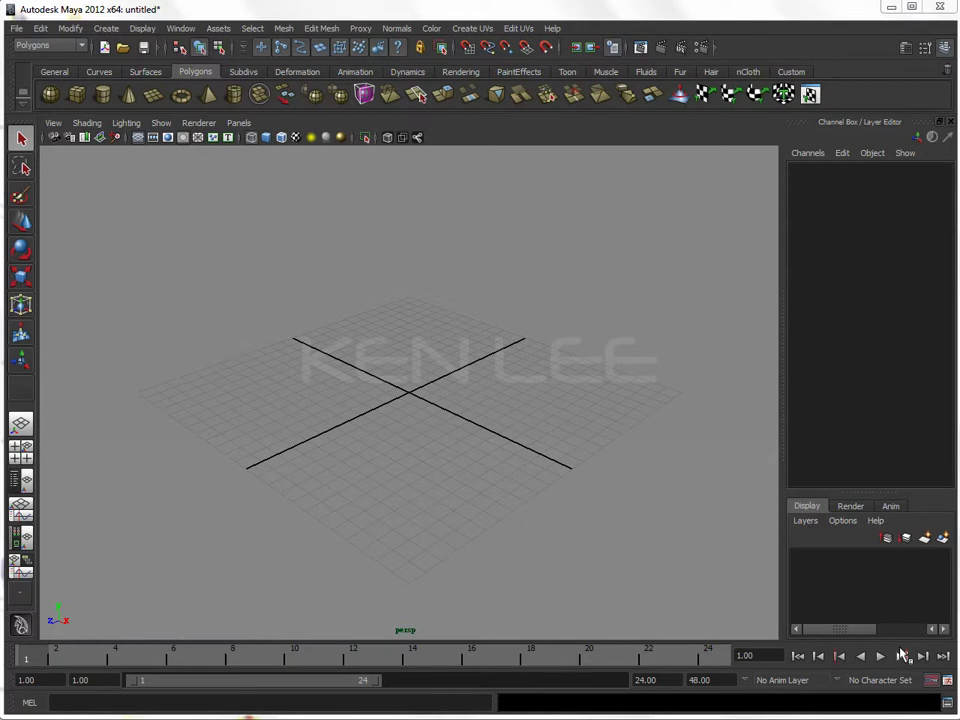
- Create a polygon sphere scaled to 4.108 and move a duplicate beside it
left_click(50, 95)
key("r")
left_click_drag(407, 392, 498, 391)
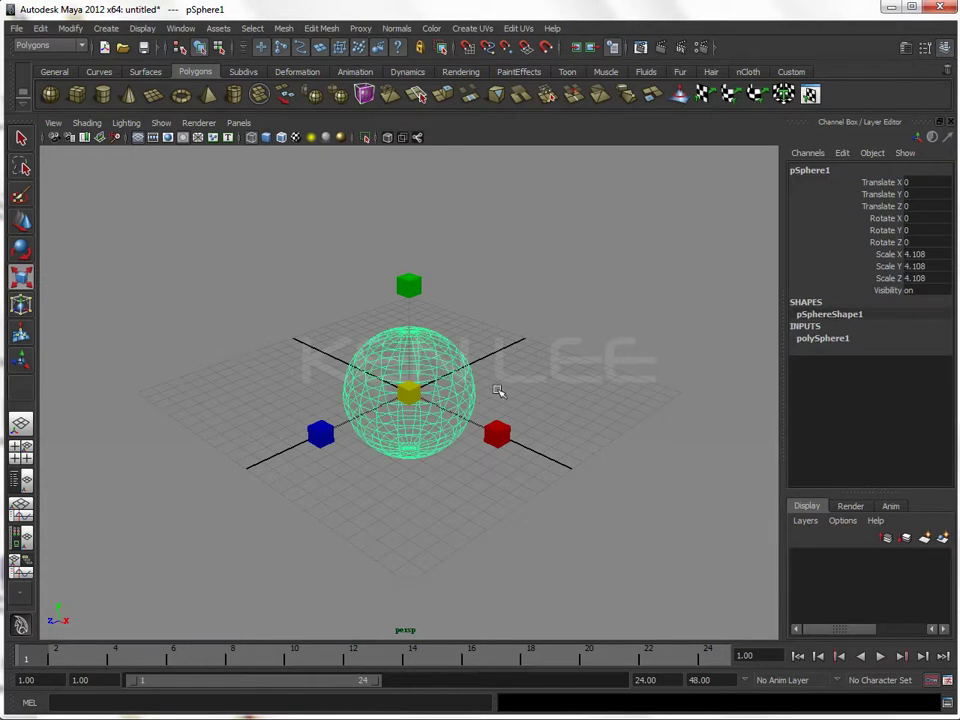
key("ctrl+d")
key("w")
mouse_move(441, 393)
middle_mouse_down()
mouse_move(349, 376)
mouse_move(505, 386)
middle_mouse_up()
- Show both spheres smooth shaded and select the left sphere, pSphere1
left_click(465, 321)
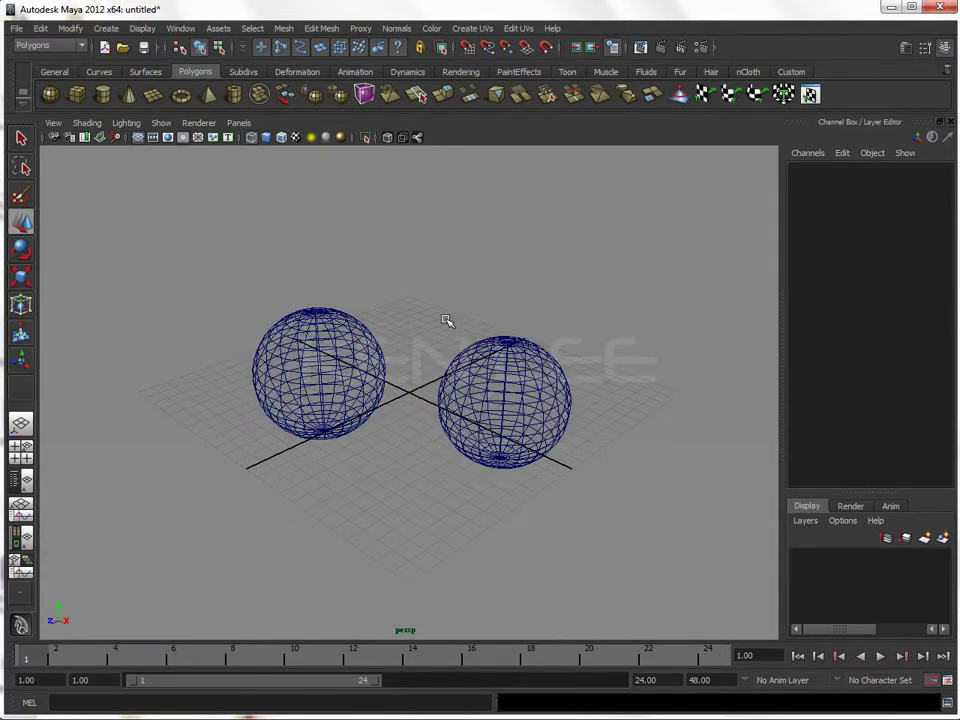
key("5")
left_click(365, 355)
left_click(476, 390)
left_click(352, 372)
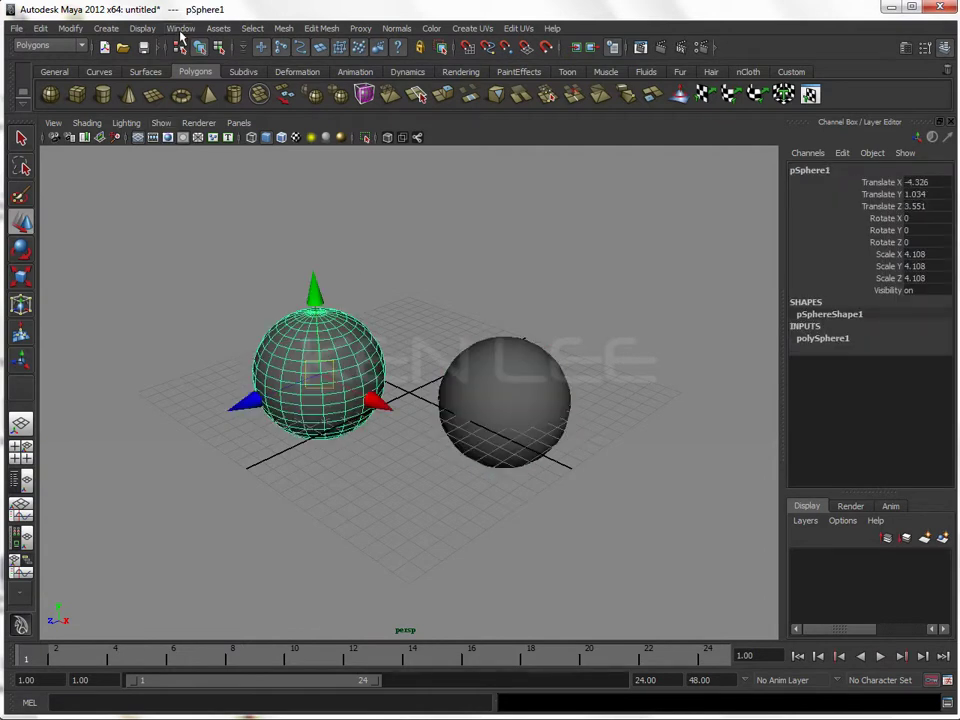
- Open the Outliner, then move and shrink its panel
left_click(180, 30)
left_click(206, 136)
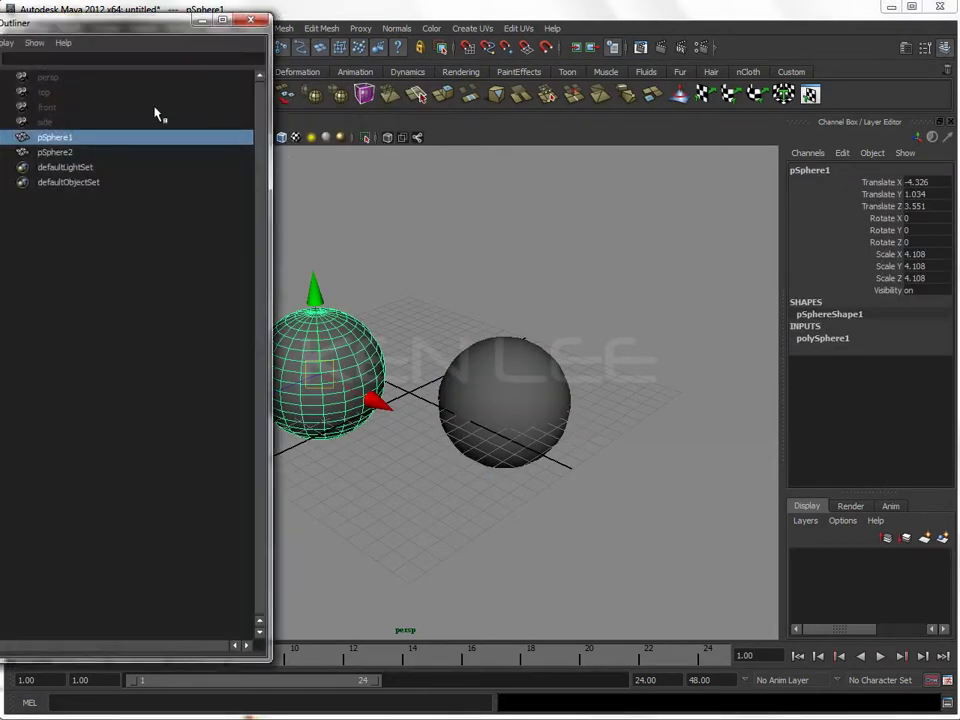
left_click_drag(180, 20, 222, 48)
left_click_drag(342, 38, 230, 218)
- Open the Hypergraph: Hierarchy and resize it beside the viewport
left_click(180, 28)
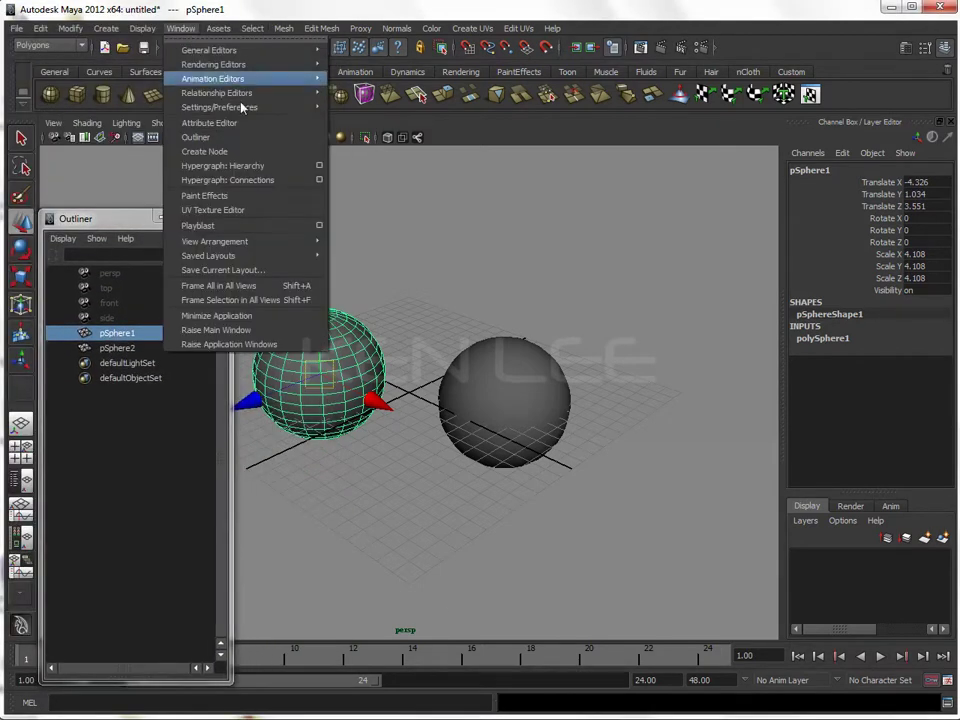
left_click(262, 166)
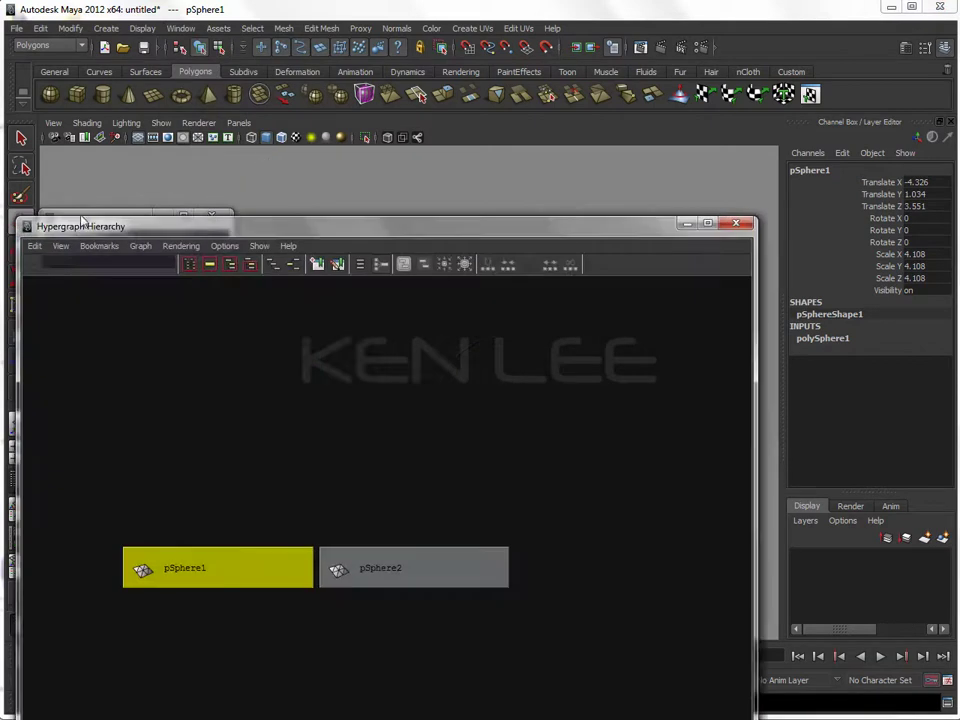
left_click_drag(84, 224, 207, 383)
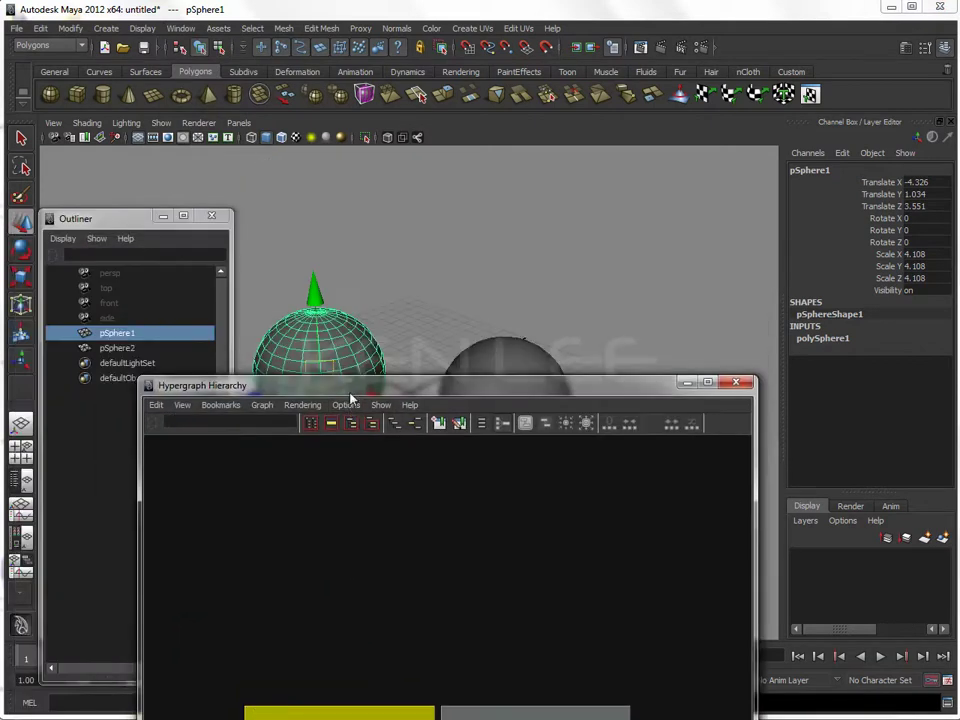
left_click_drag(350, 396, 519, 180)
mouse_move(308, 604)
left_mouse_down()
mouse_move(350, 568)
mouse_move(400, 495)
left_mouse_up()
middle_click_drag(643, 429, 634, 326, "alt")
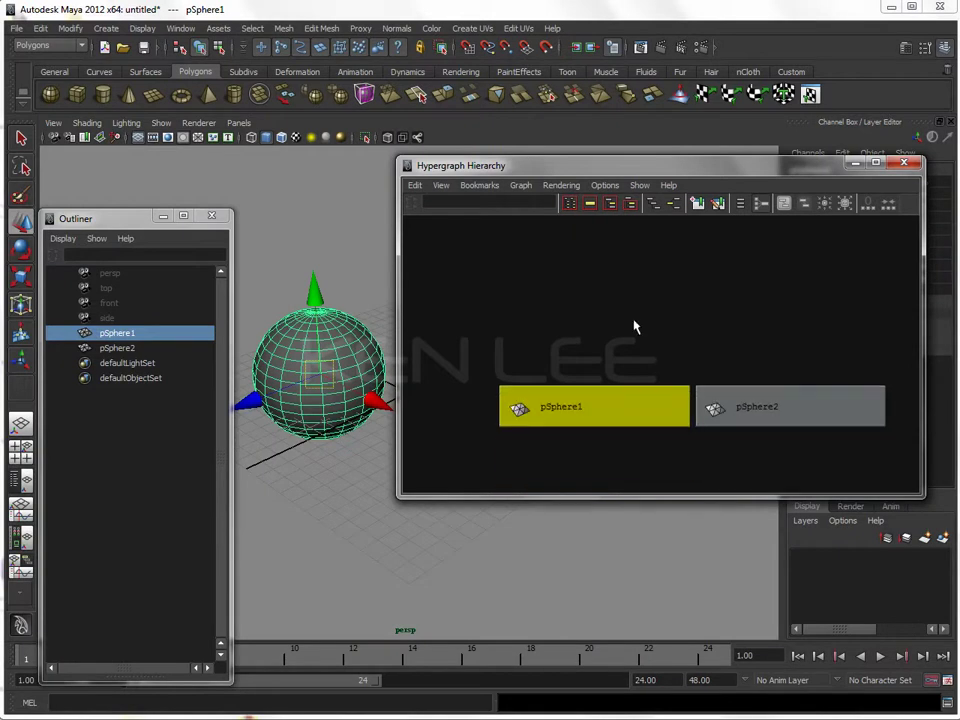
left_click_drag(652, 166, 676, 28)
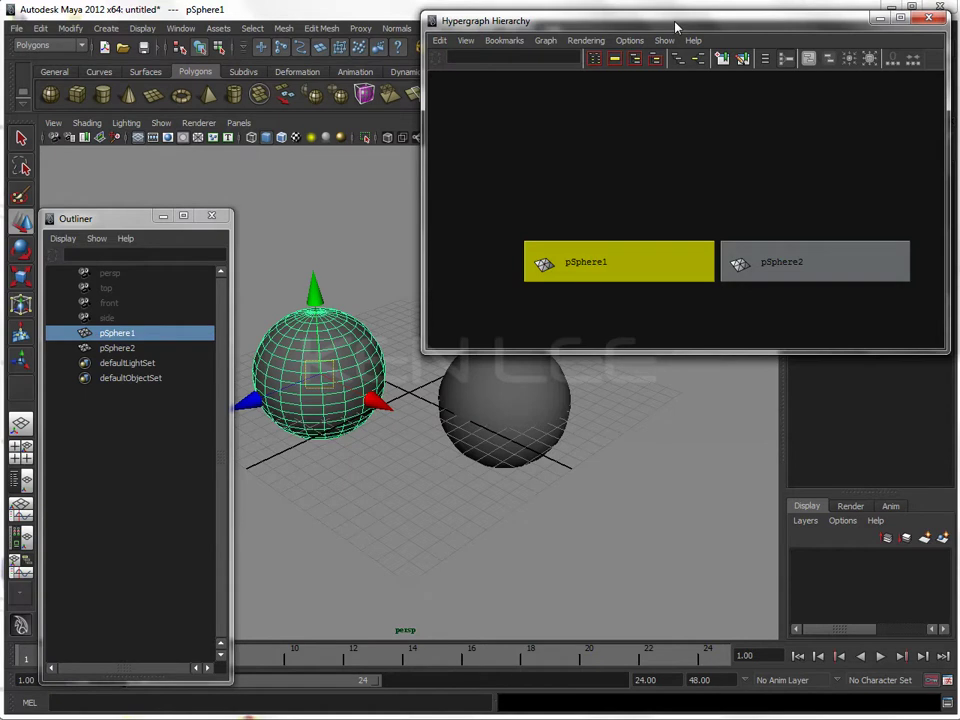
- Zoom in on the spheres, select pSphere1 and pSphere2 together, and lower the Hypergraph
mouse_move(621, 411)
left_mouse_down("alt")
mouse_move(634, 459)
mouse_move(596, 461)
left_mouse_up("alt")
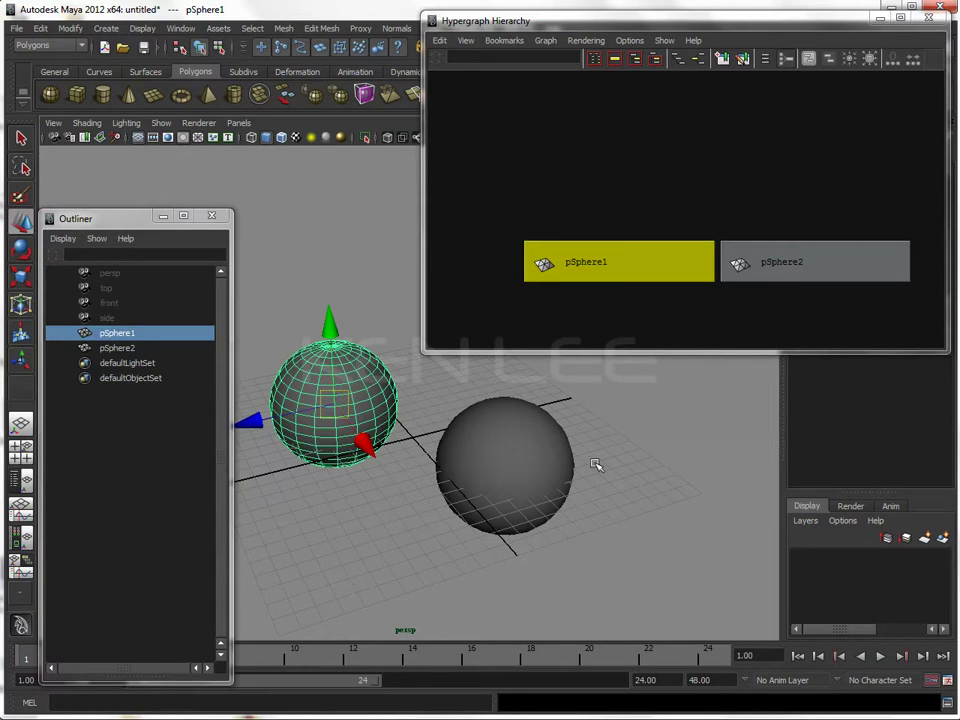
left_click(645, 512)
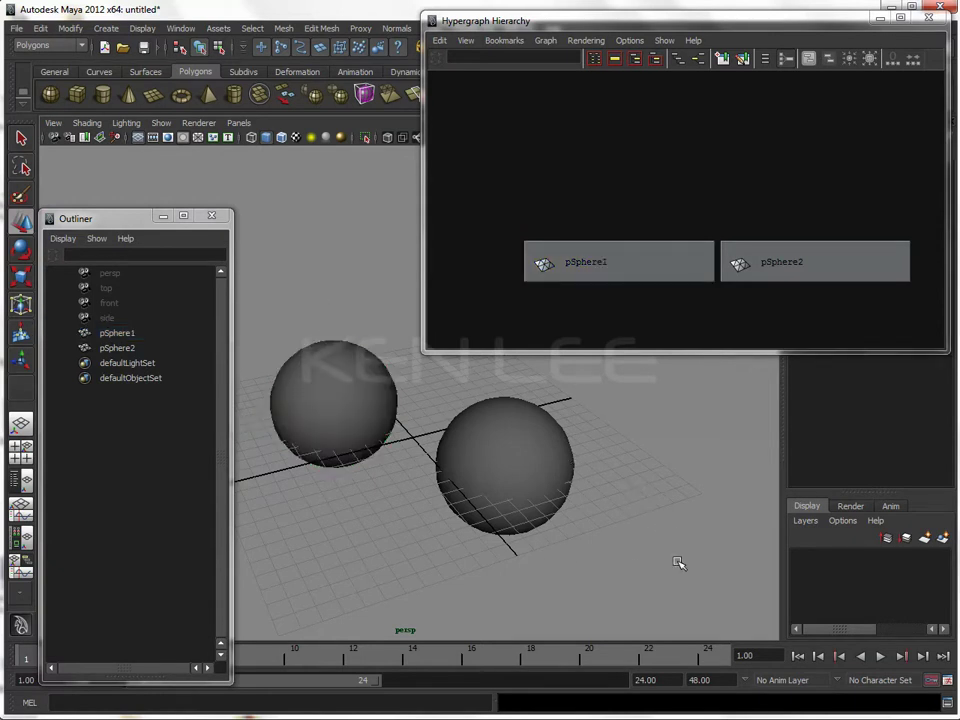
left_click_drag(678, 563, 341, 400)
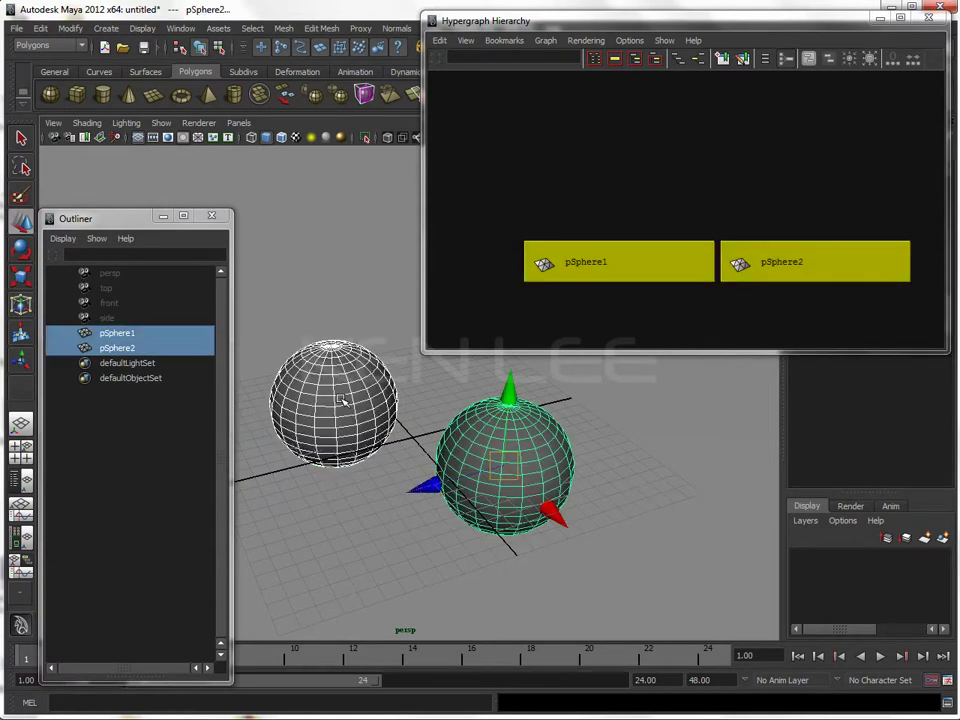
left_click(117, 333)
left_click(117, 348, "ctrl")
left_click_drag(536, 129, 728, 236)
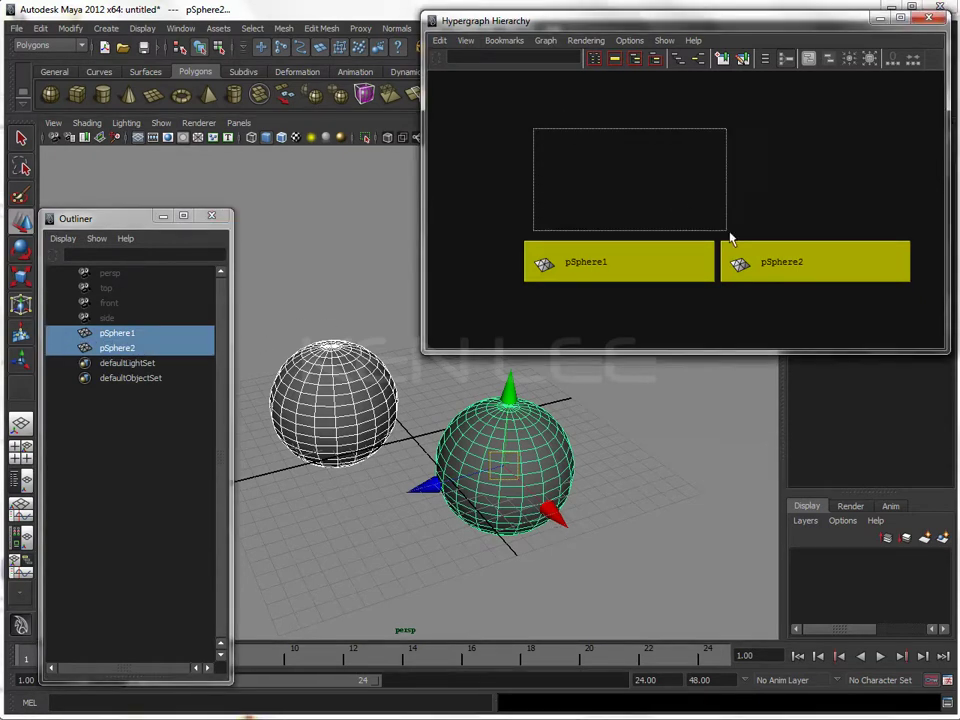
left_click_drag(580, 26, 591, 158)
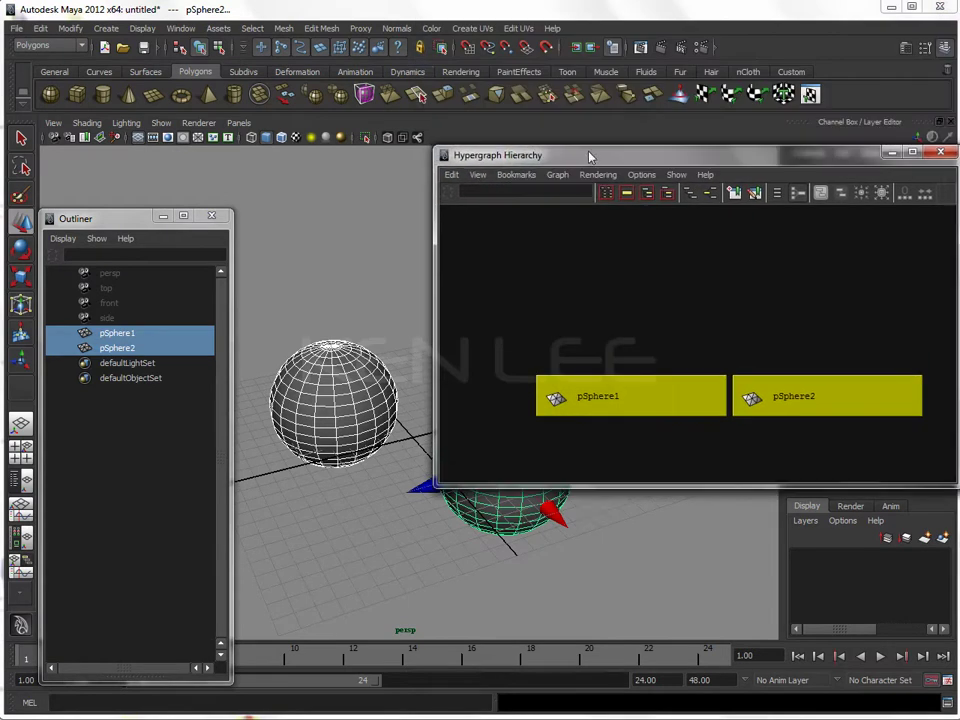
left_click(285, 29)
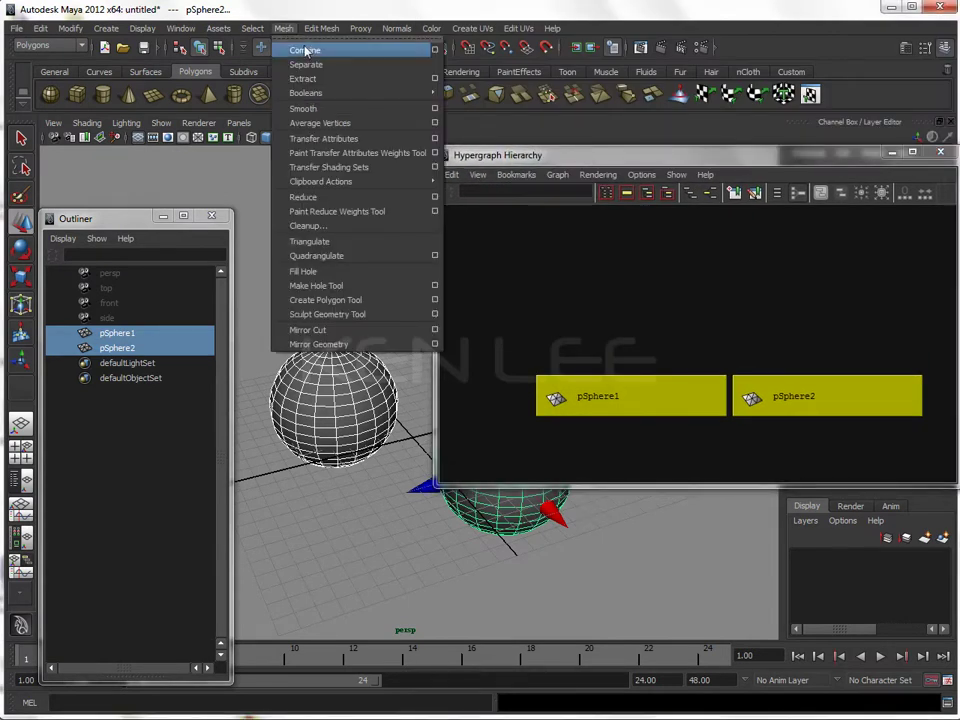
- Combine the two spheres with Mesh > Combine and frame all nodes in the Hypergraph
left_click(305, 50)
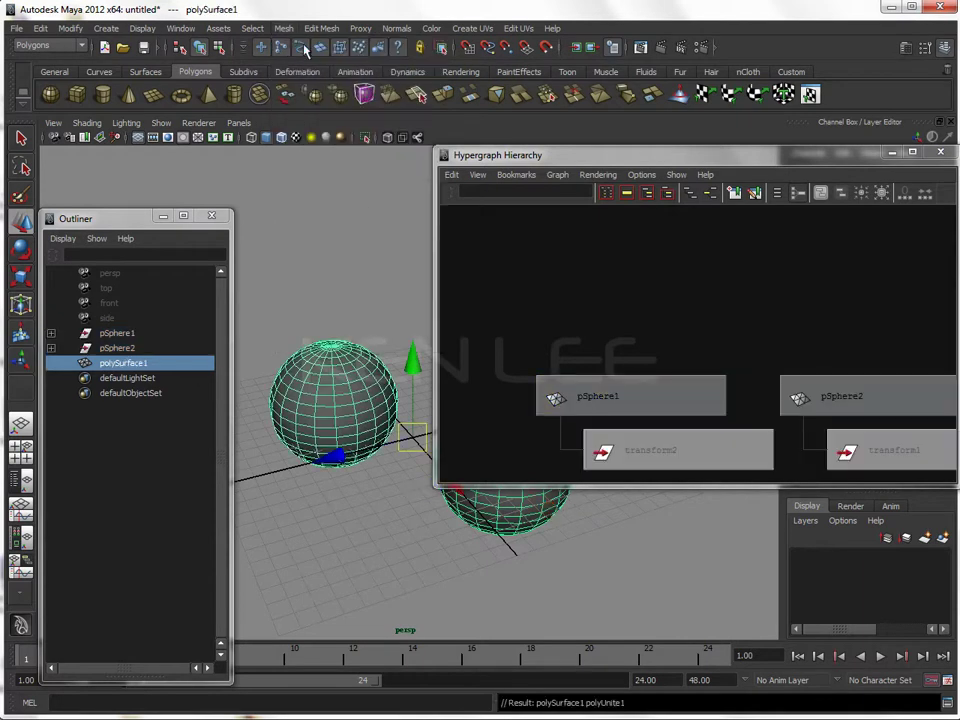
left_click_drag(600, 155, 573, 83)
key("a")
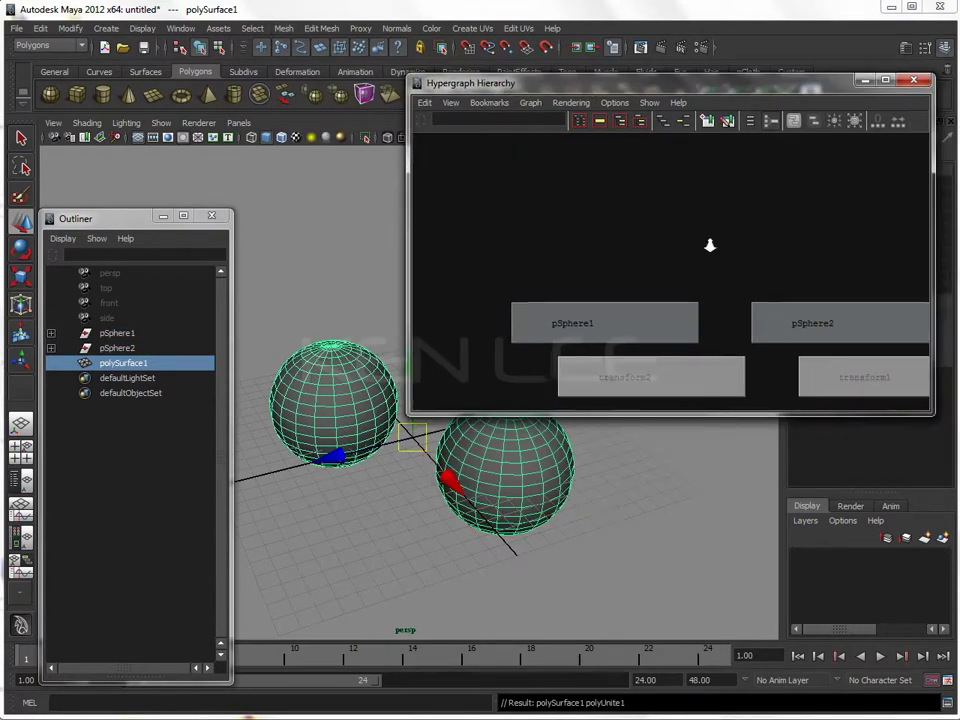
left_click_drag(525, 208, 580, 280)
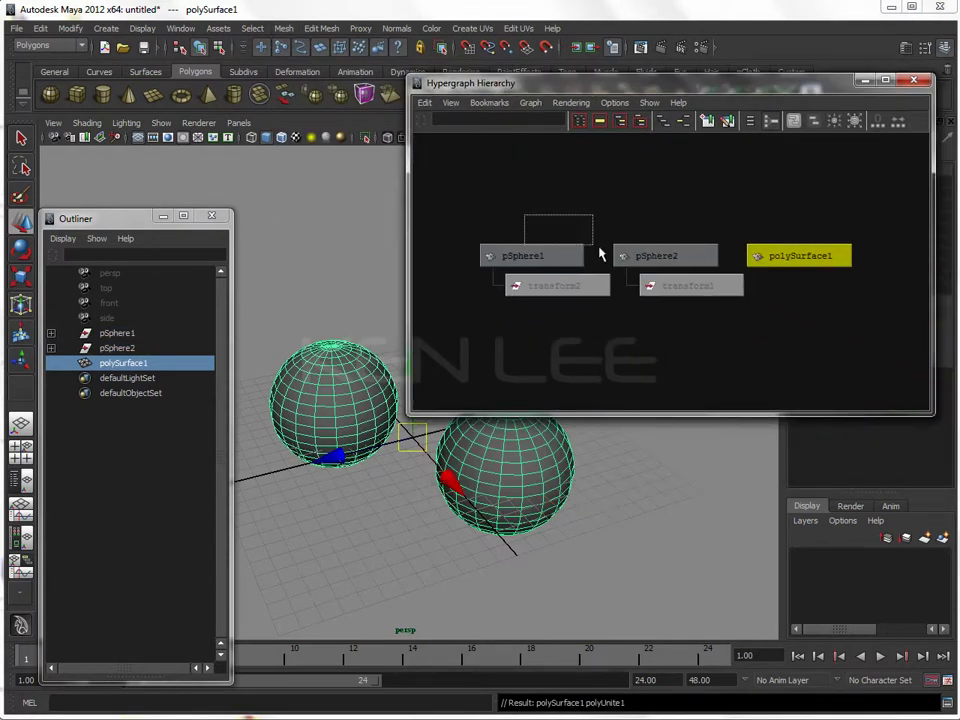
- Expand pSphere1 and pSphere2 in the Outliner and select the combined polySurface1
left_click(52, 347)
left_click(52, 333)
left_click(285, 275)
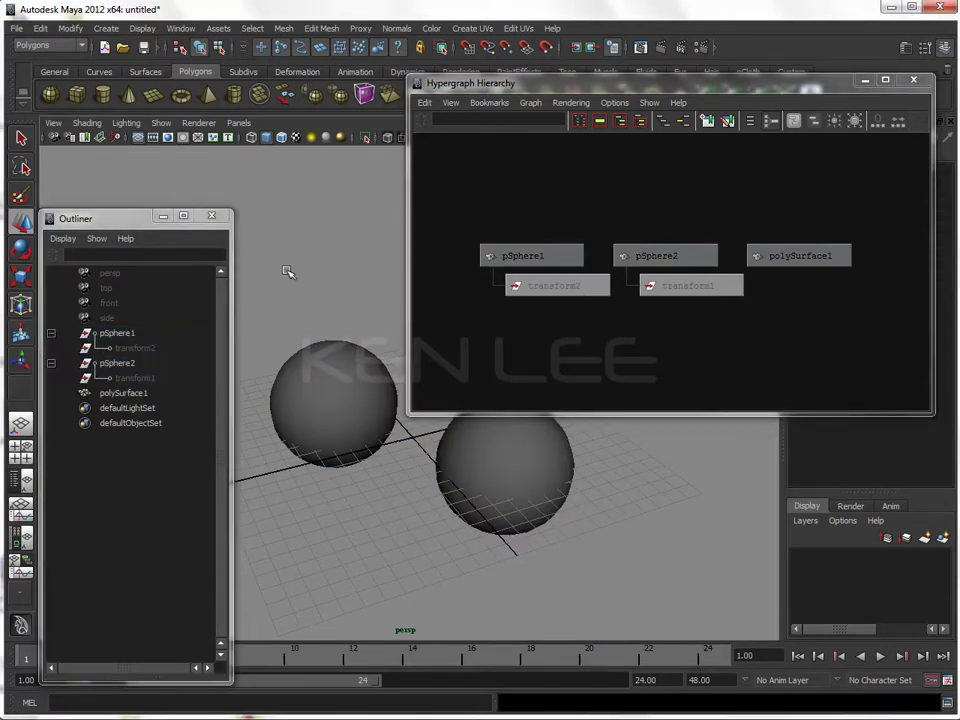
left_click(139, 392)
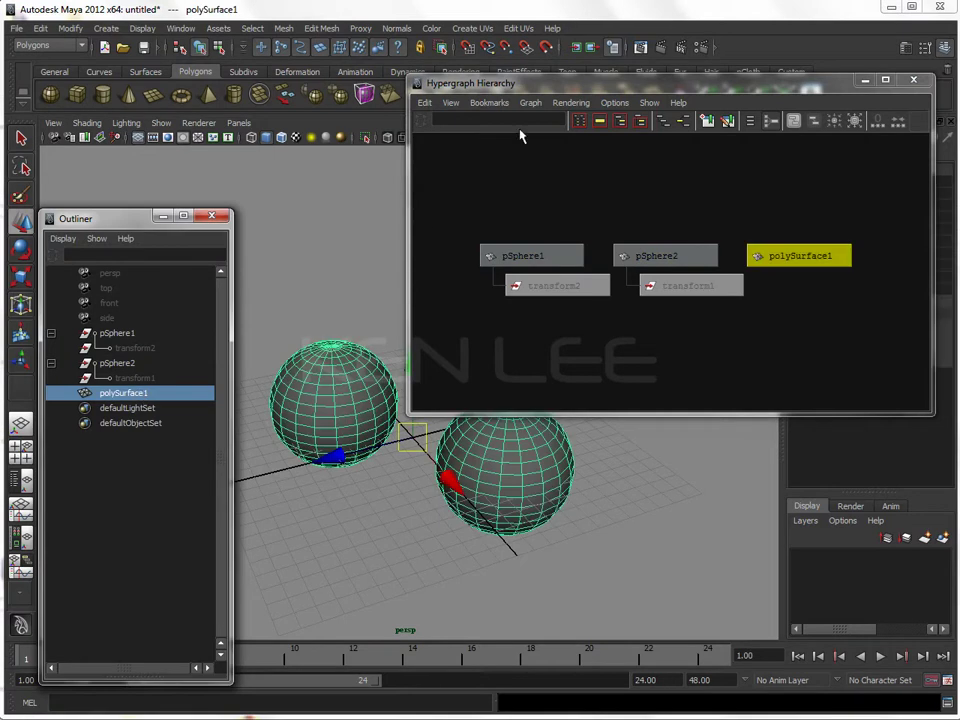
left_click_drag(522, 88, 609, 54)
left_click(557, 133)
left_click(311, 381)
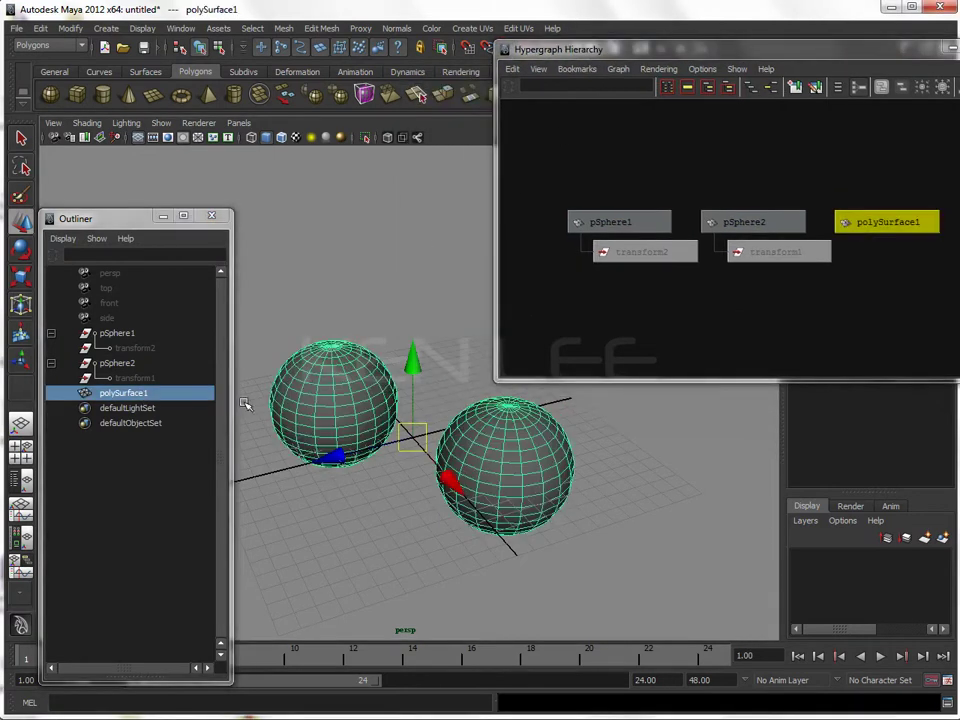
left_click(377, 349)
left_click(352, 397)
left_click(410, 448)
left_click(481, 461)
left_click(51, 333)
left_click(51, 348)
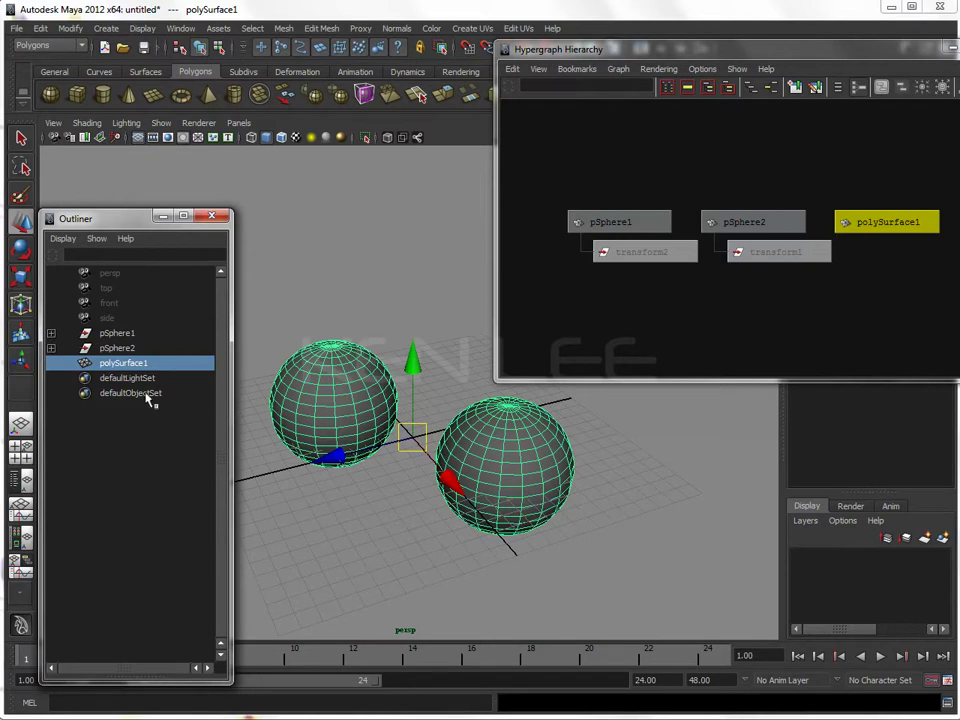
left_click_drag(127, 337, 128, 348)
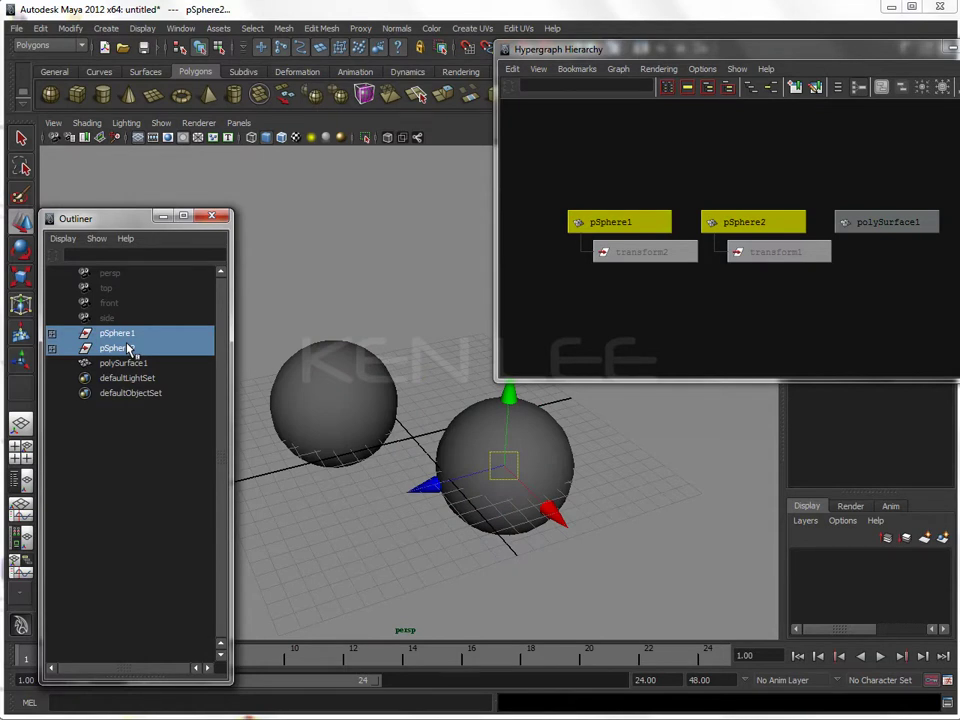
left_click(51, 348)
left_click(127, 363)
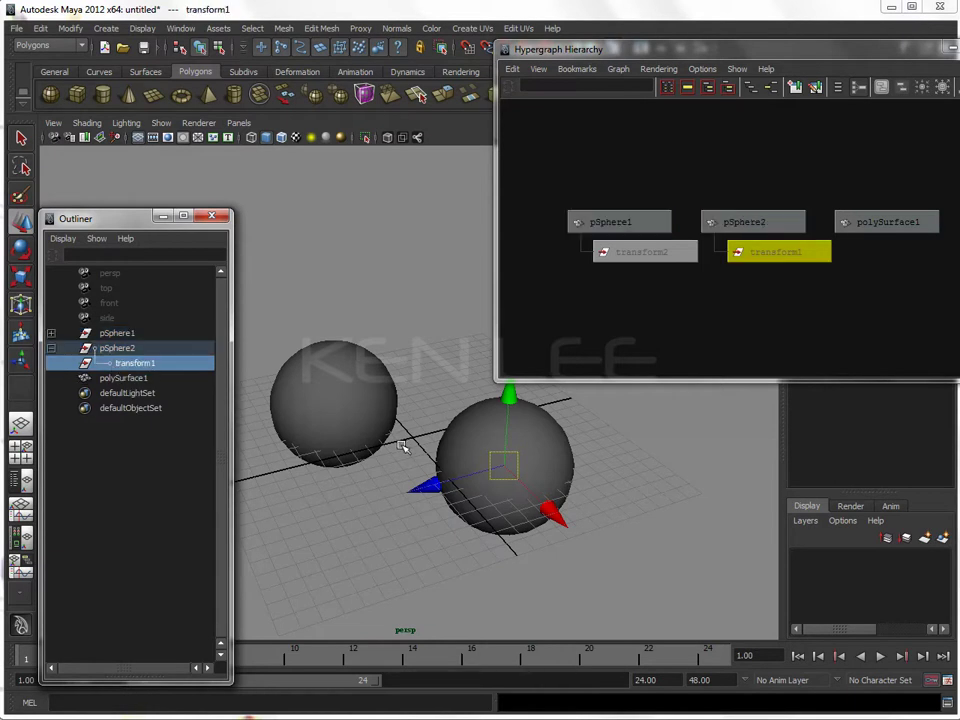
left_click(345, 273)
left_click(51, 348)
left_click(140, 364)
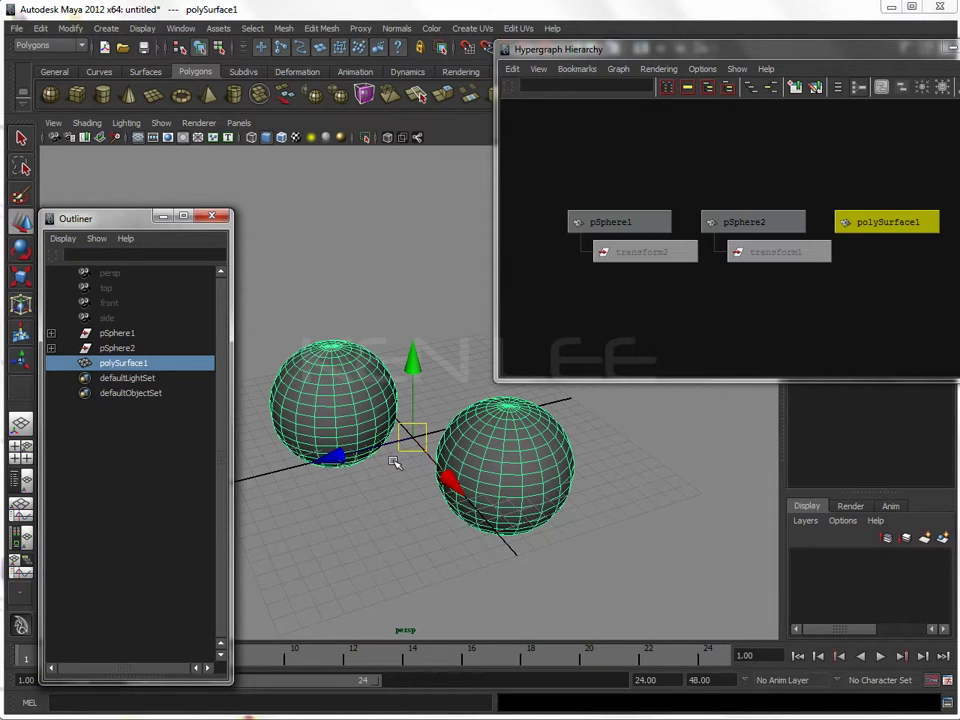
- Delete polySurface1's history with Edit > Delete by Type > History and reselect it
left_click(40, 28)
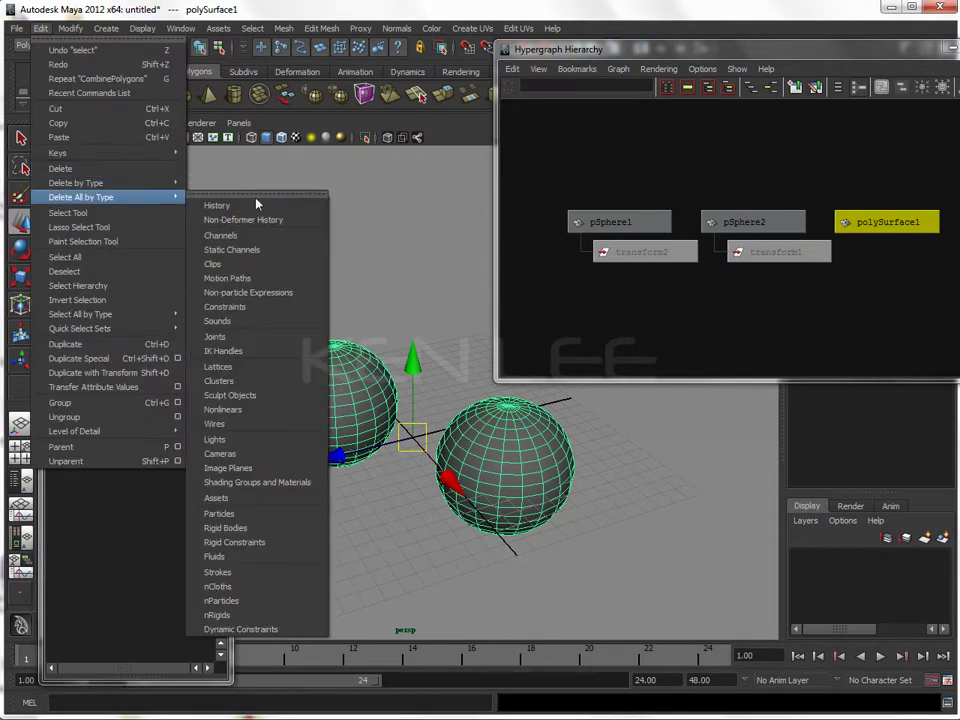
mouse_move(76, 183)
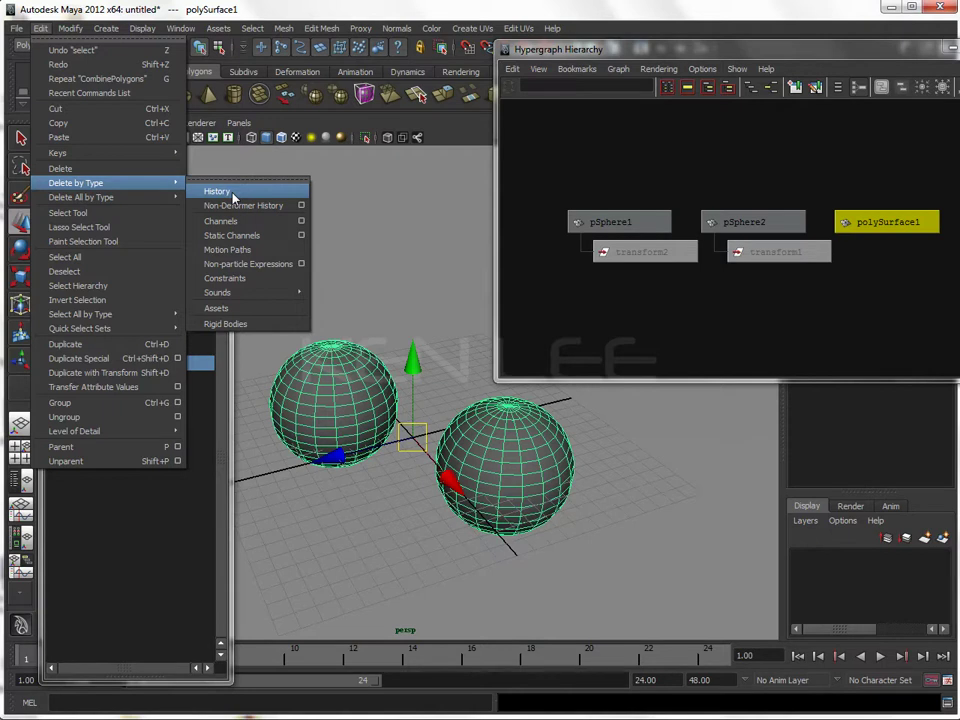
left_click(233, 193)
left_click(340, 230)
left_click(331, 355)
- Resize and reposition the Hypergraph window, then reselect polySurface1
mouse_move(700, 49)
left_mouse_down()
mouse_move(516, 47)
mouse_move(679, 50)
left_mouse_up()
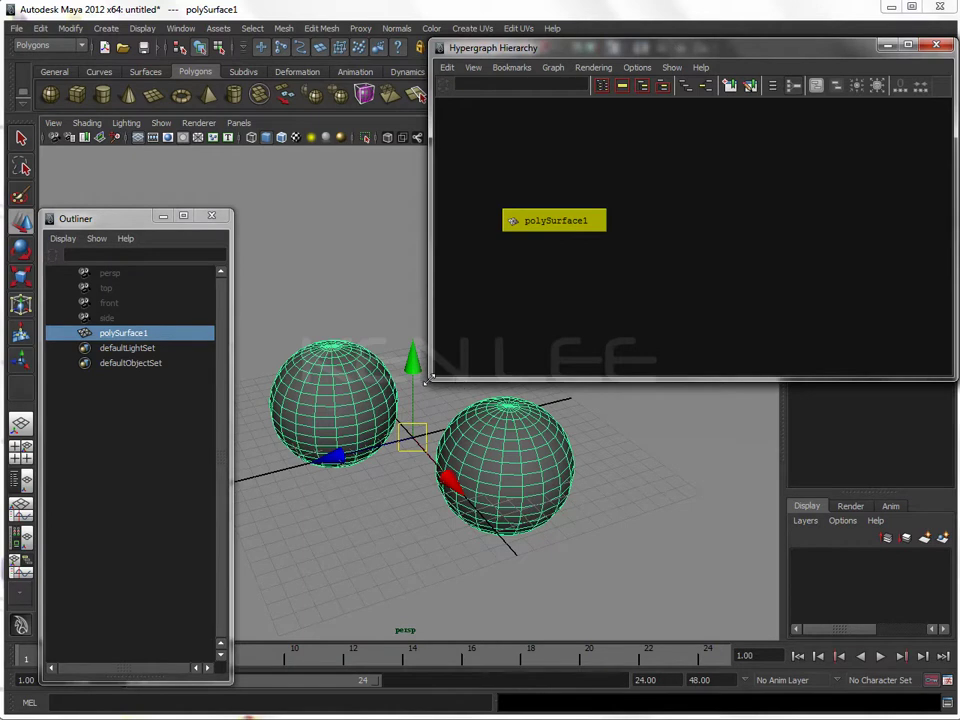
left_click_drag(457, 381, 448, 334)
left_click_drag(573, 60, 573, 82)
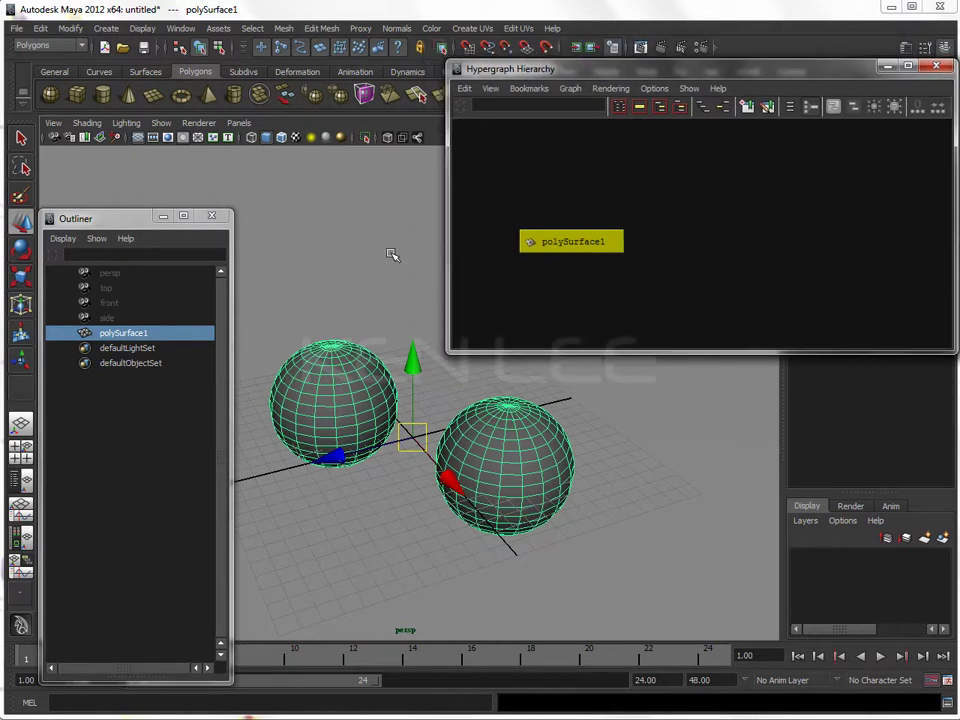
left_click(388, 259)
left_click(347, 364)
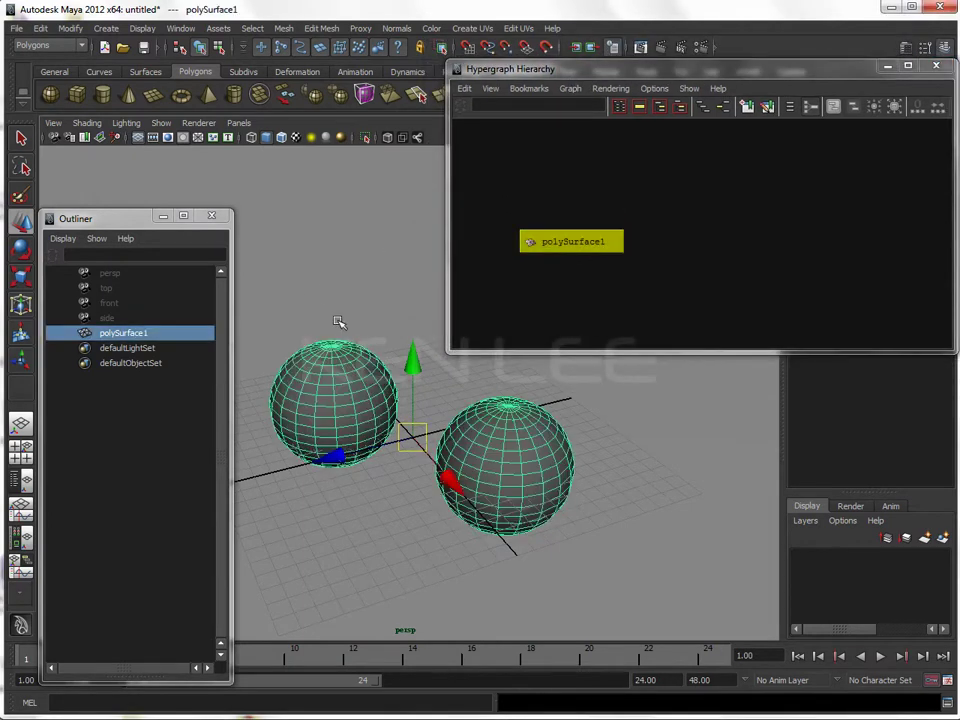
- Separate polySurface1 back into its two sphere pieces and select the left one
left_click(284, 29)
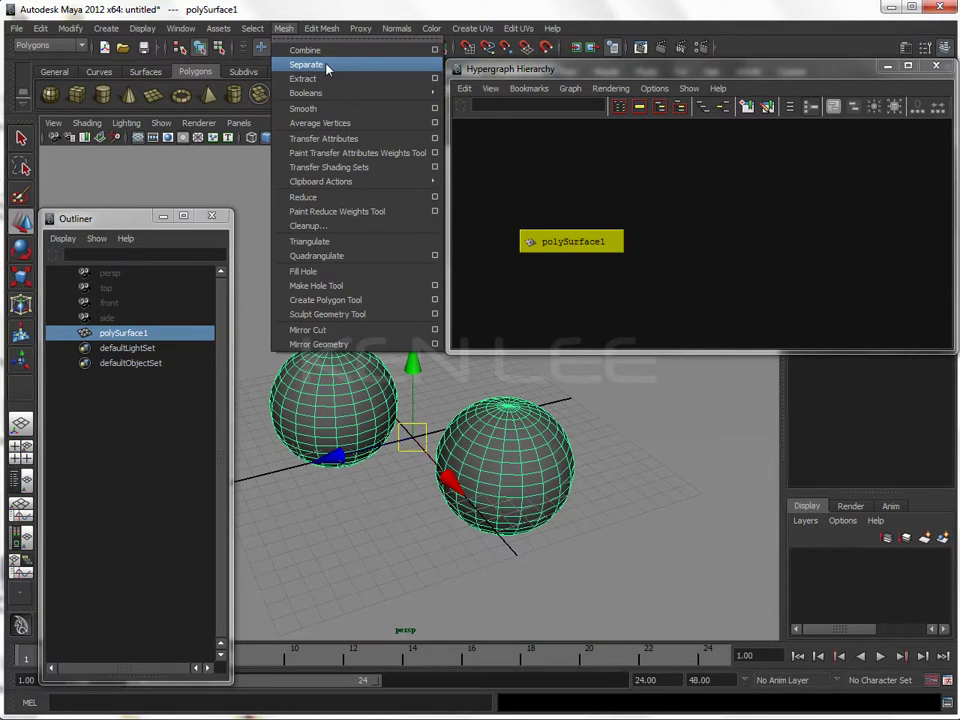
left_click(327, 67)
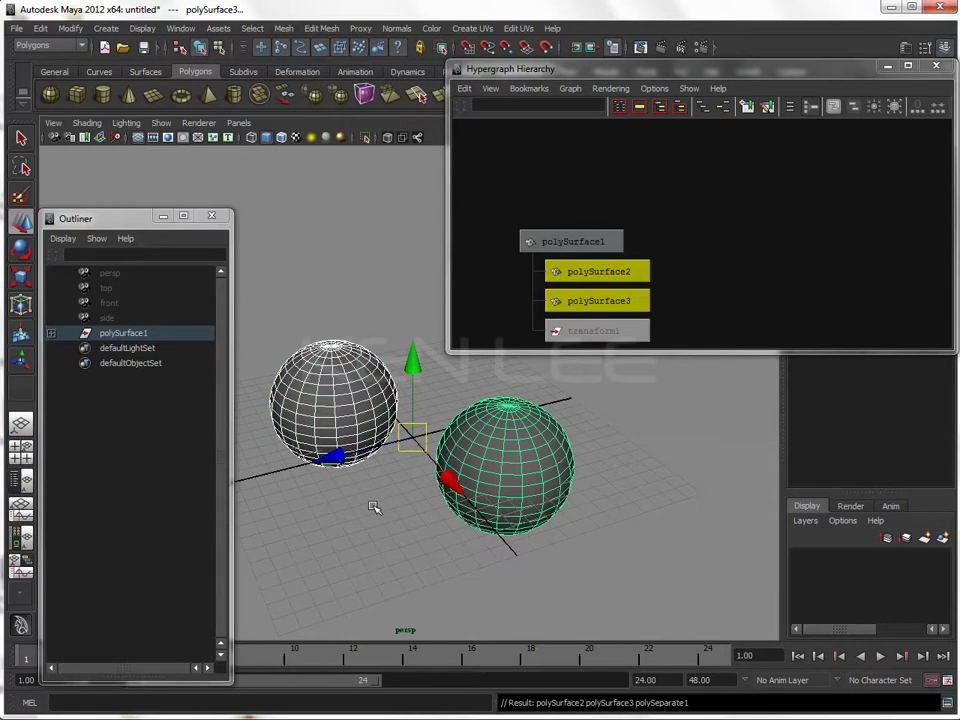
left_click(350, 400)
- Step the selection between the two spheres with the arrow keys, then clear it
key("Right")
key("Left")
key("Right")
key("Left")
key("Right")
key("Left")
key("Right")
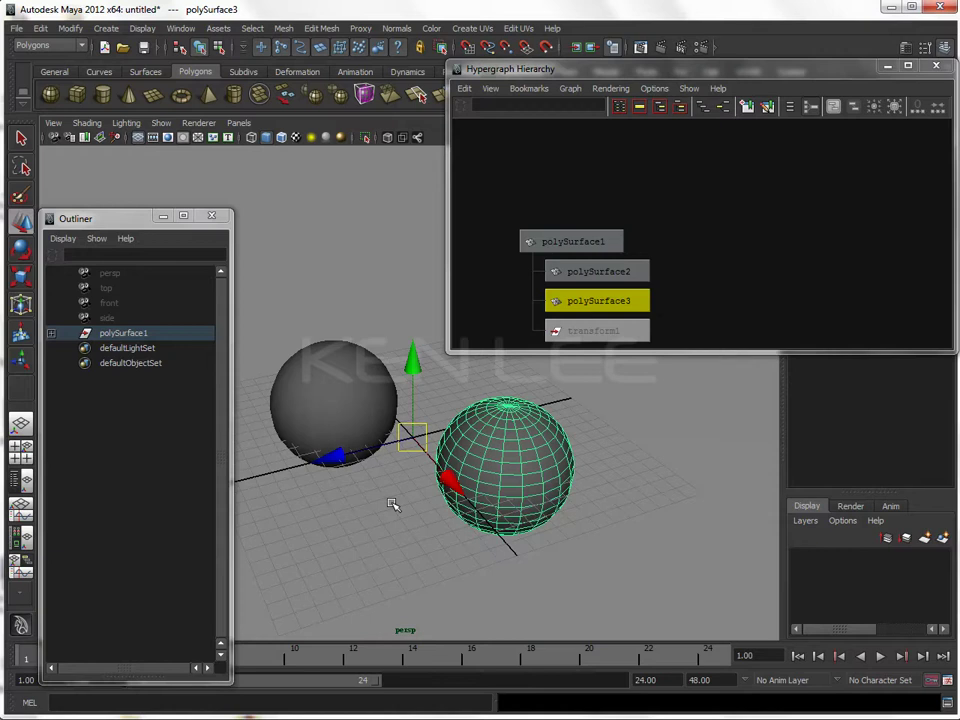
left_click(345, 428)
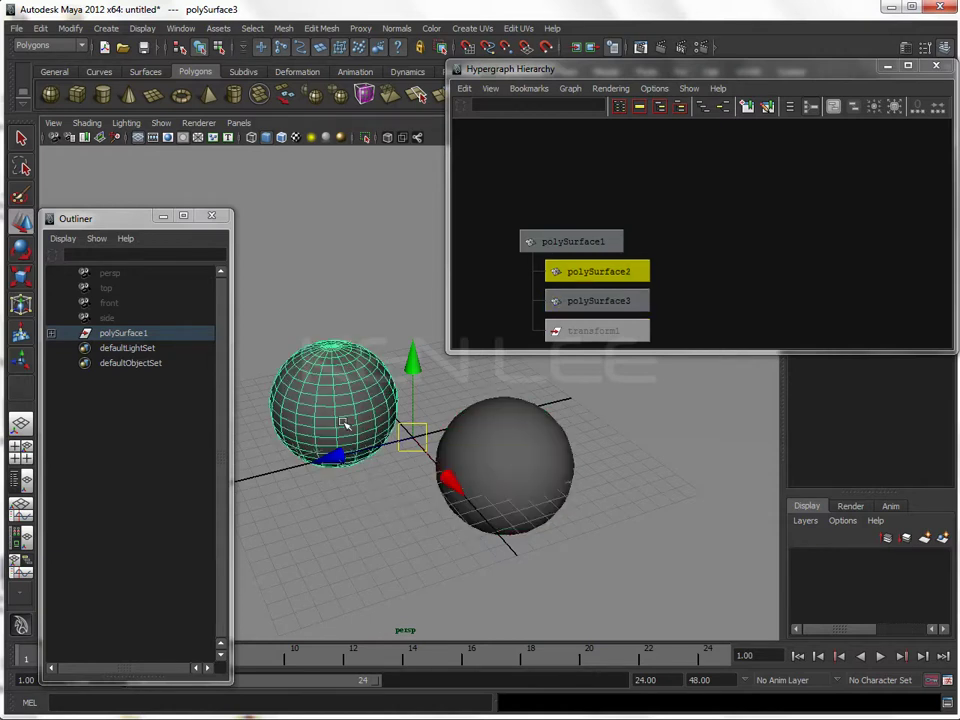
left_click(384, 529)
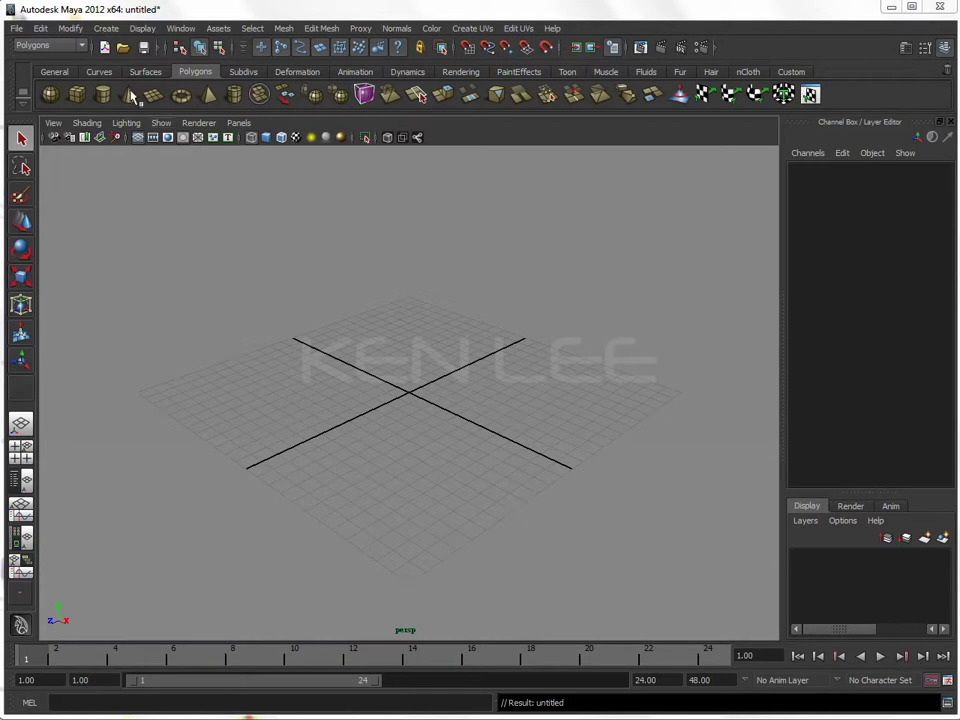
- Create a polygon sphere scaled to 2.675 and reduce its subdivisions from 20 to 6
left_click(49, 94)
key("r")
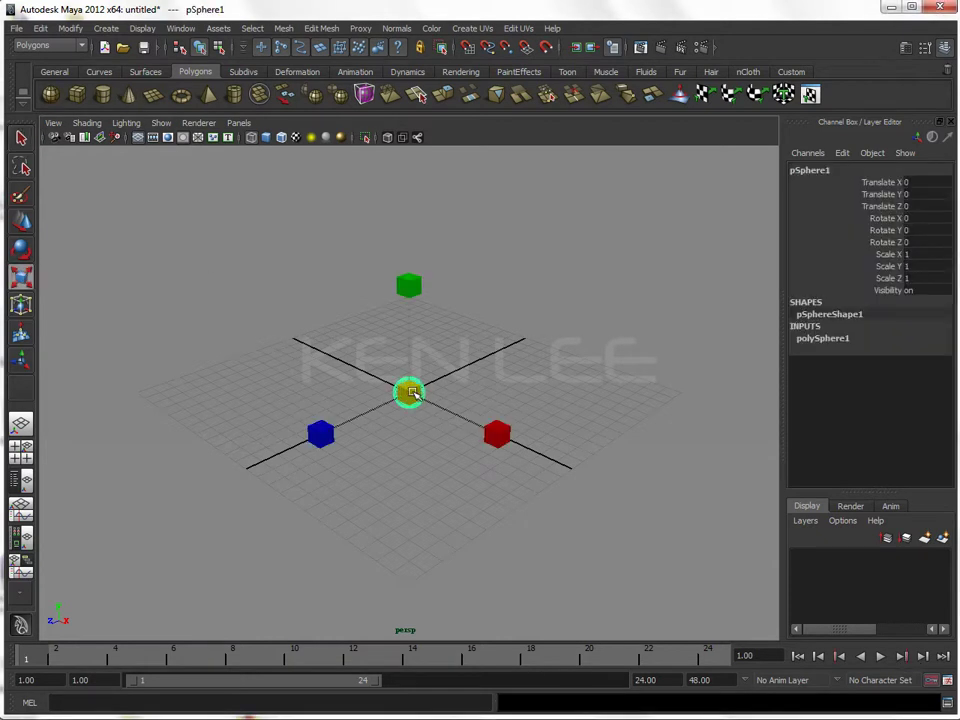
left_click_drag(412, 392, 731, 339)
left_click(806, 341)
left_click_drag(925, 362, 925, 373)
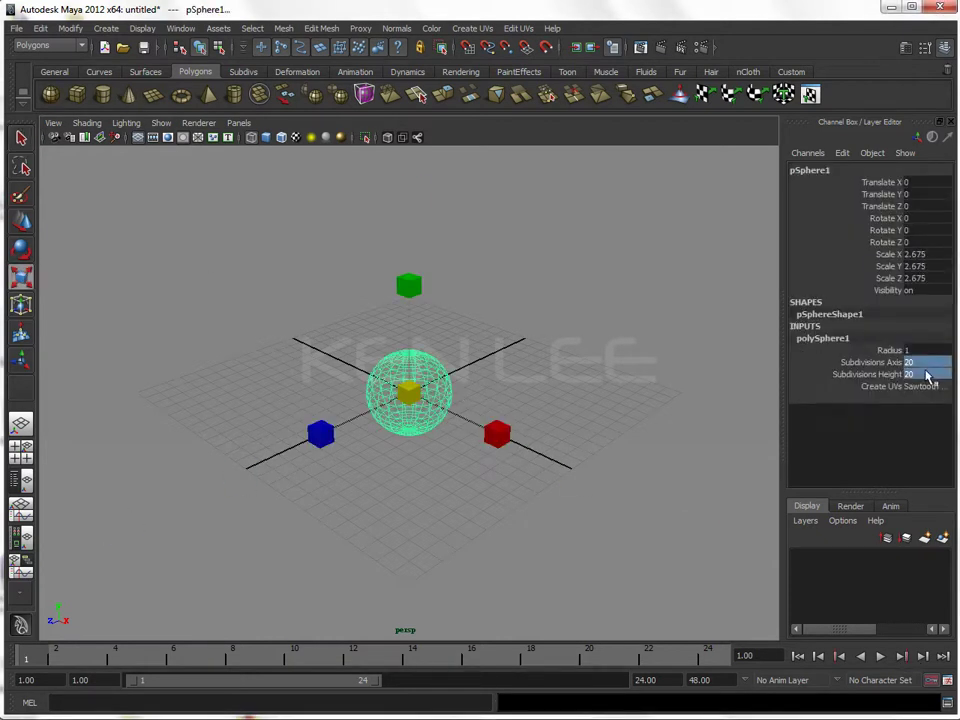
mouse_move(658, 379)
middle_mouse_down()
mouse_move(778, 360)
mouse_move(722, 366)
mouse_move(636, 348)
middle_mouse_up()
- Show the sphere shaded and confirm its subdivision values of 6
left_click(456, 375)
left_click(454, 369)
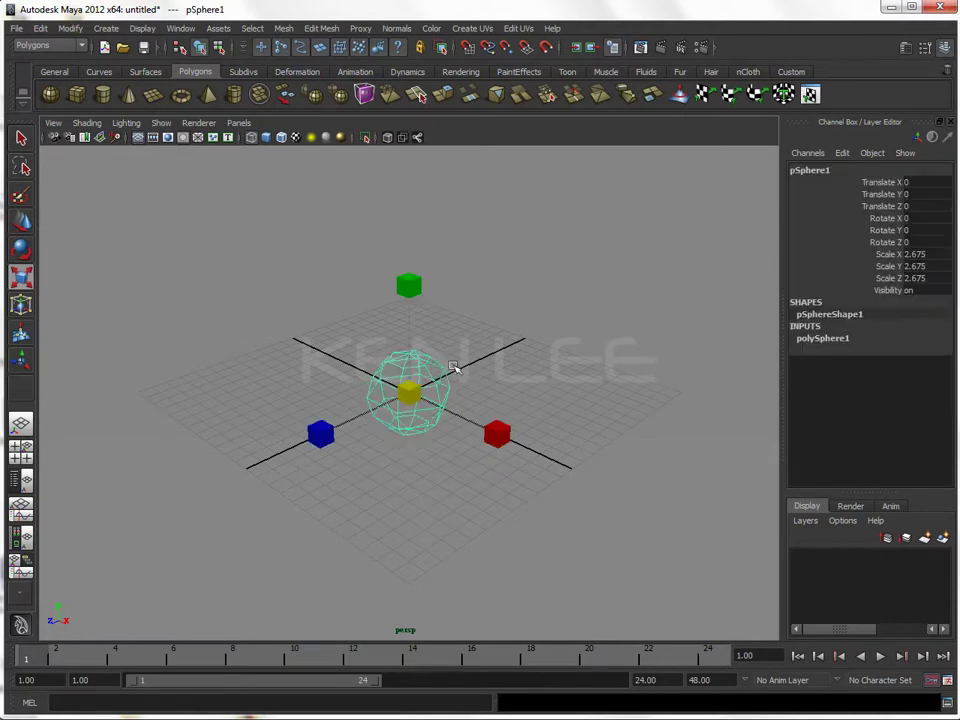
key("5")
left_click(452, 376)
left_click(448, 376)
left_click(510, 355)
left_click(433, 381)
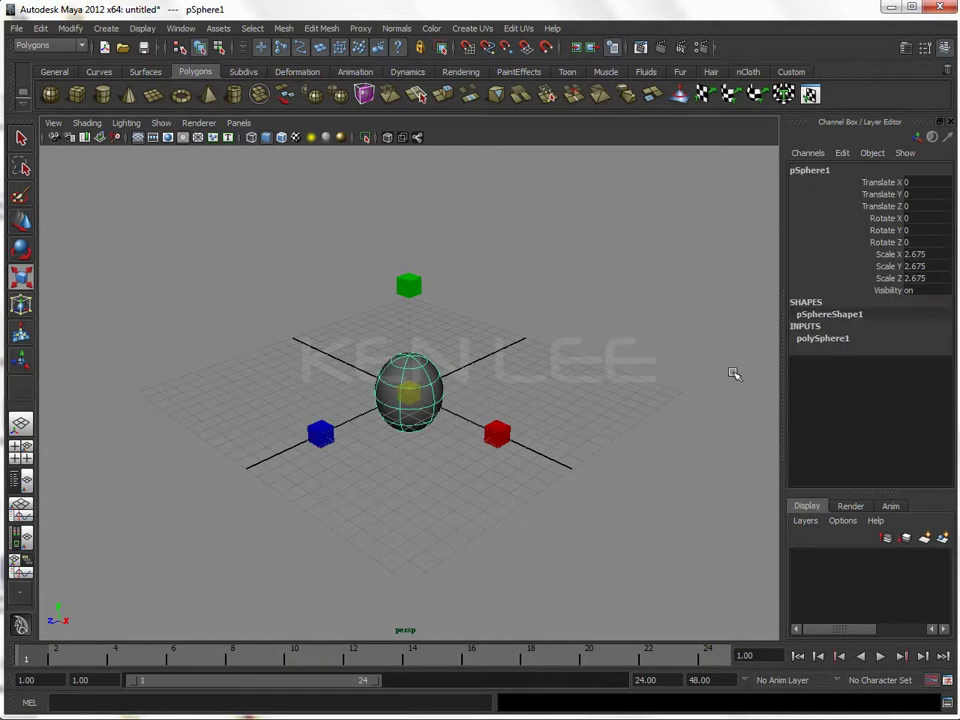
left_click(800, 338)
left_click_drag(940, 366, 936, 373)
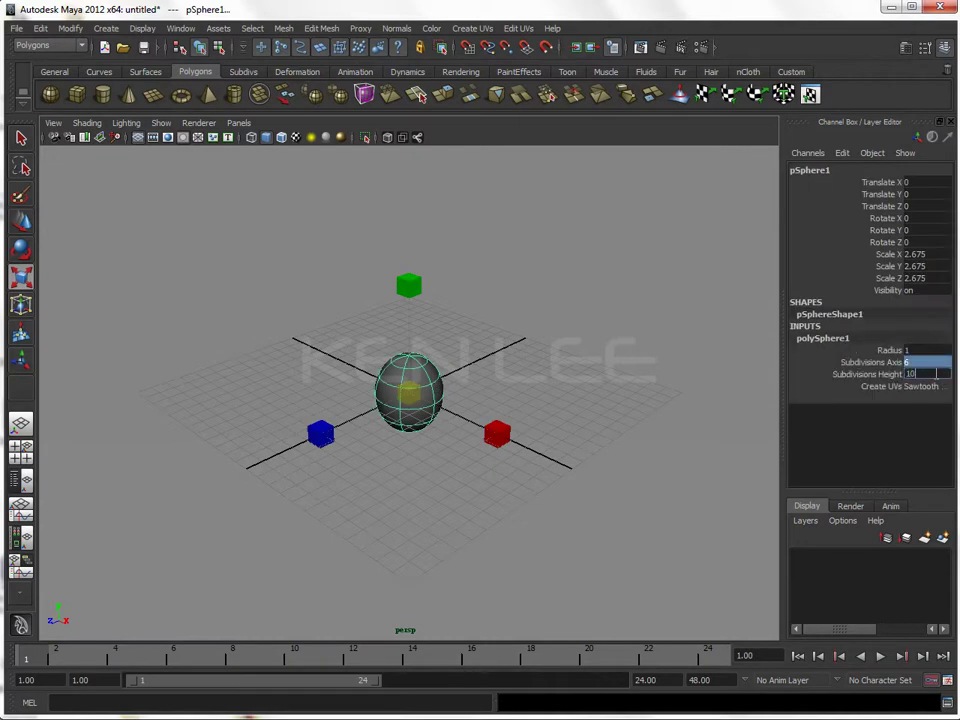
key("Return")
left_click(450, 386)
- Rotate the sphere 90 degrees about Z
key("e")
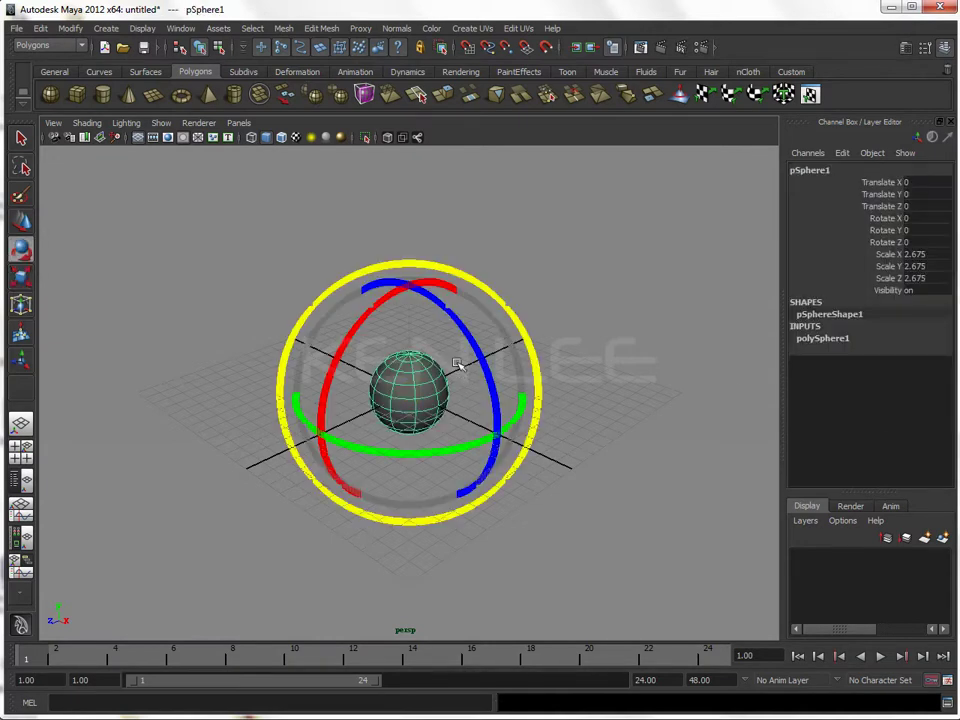
mouse_move(450, 311)
left_mouse_down()
mouse_move(480, 364)
mouse_move(497, 448)
left_mouse_up()
double_click(930, 242)
type("90")
key("Return")
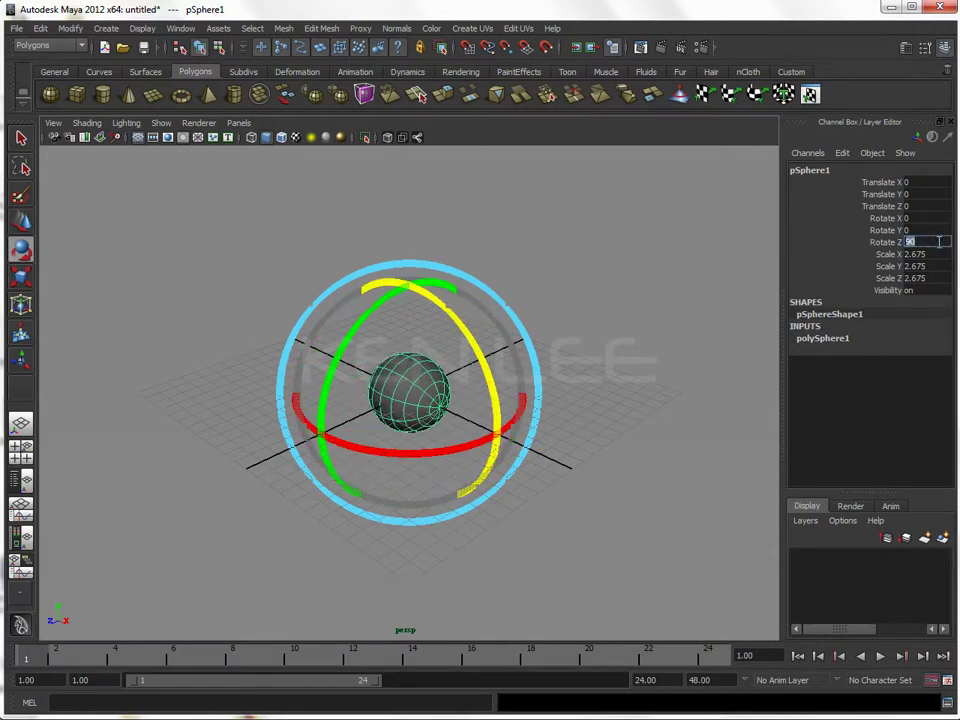
- Move the sphere left along X and place a duplicate to the right
left_click(690, 326)
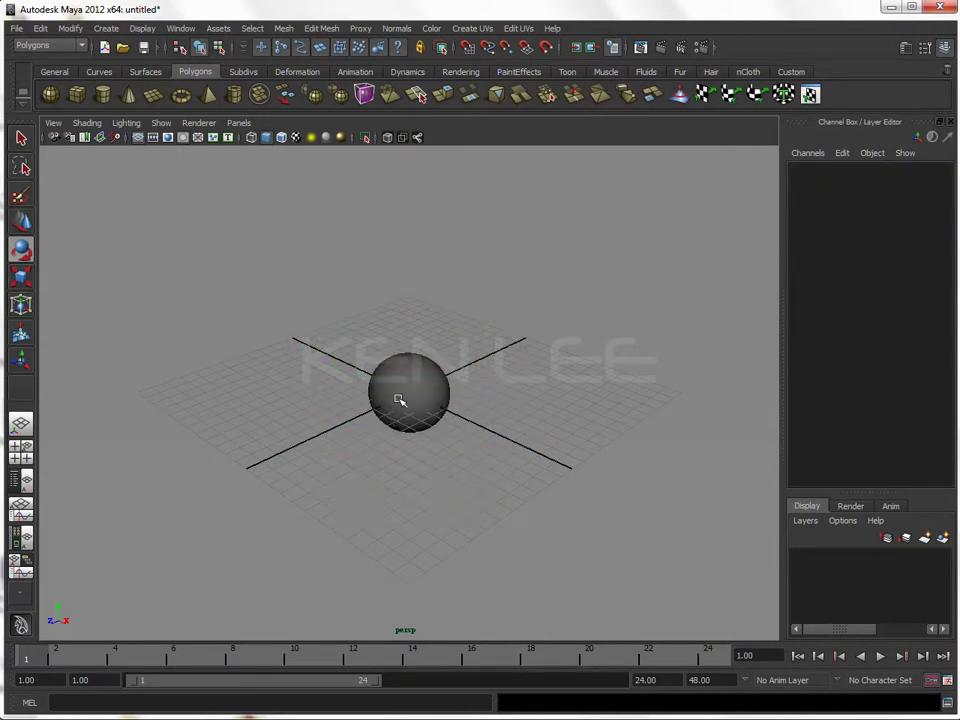
left_click(399, 401)
key("w")
mouse_move(470, 422)
left_mouse_down()
mouse_move(392, 386)
mouse_move(508, 450)
left_mouse_up()
key("ctrl+d")
left_click(388, 469)
mouse_move(388, 469)
left_mouse_down("alt")
mouse_move(418, 480)
mouse_move(456, 471)
left_mouse_up("alt")
- Combine both spheres into a single mesh and turn off smooth preview
left_click_drag(259, 285, 508, 456)
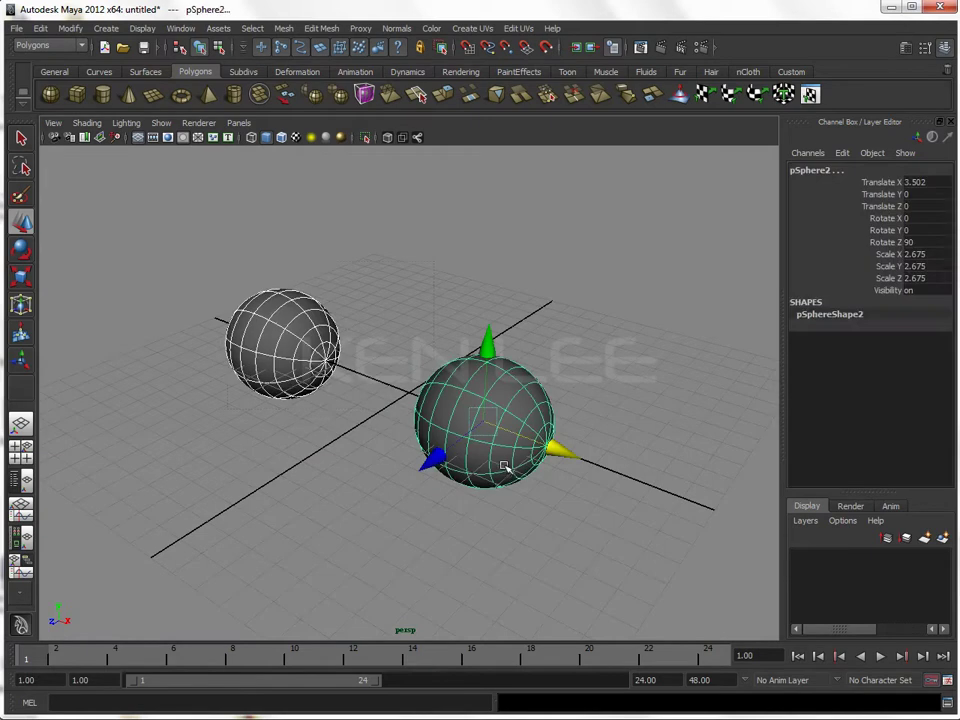
left_click(284, 29)
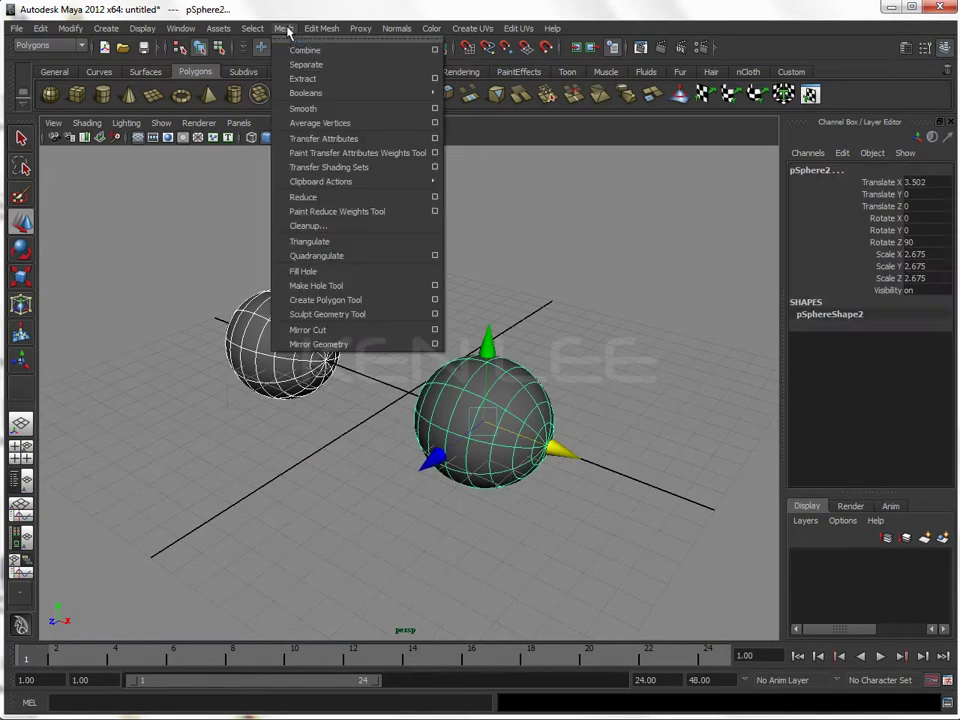
left_click(318, 52)
mouse_move(429, 306)
left_mouse_down("alt")
mouse_move(499, 315)
mouse_move(369, 322)
mouse_move(429, 313)
mouse_move(343, 328)
mouse_move(381, 337)
left_mouse_up("alt")
key("1")
- From the front view, select and delete the inner facing halves of both spheres
left_click_drag(300, 386, 388, 373, "alt")
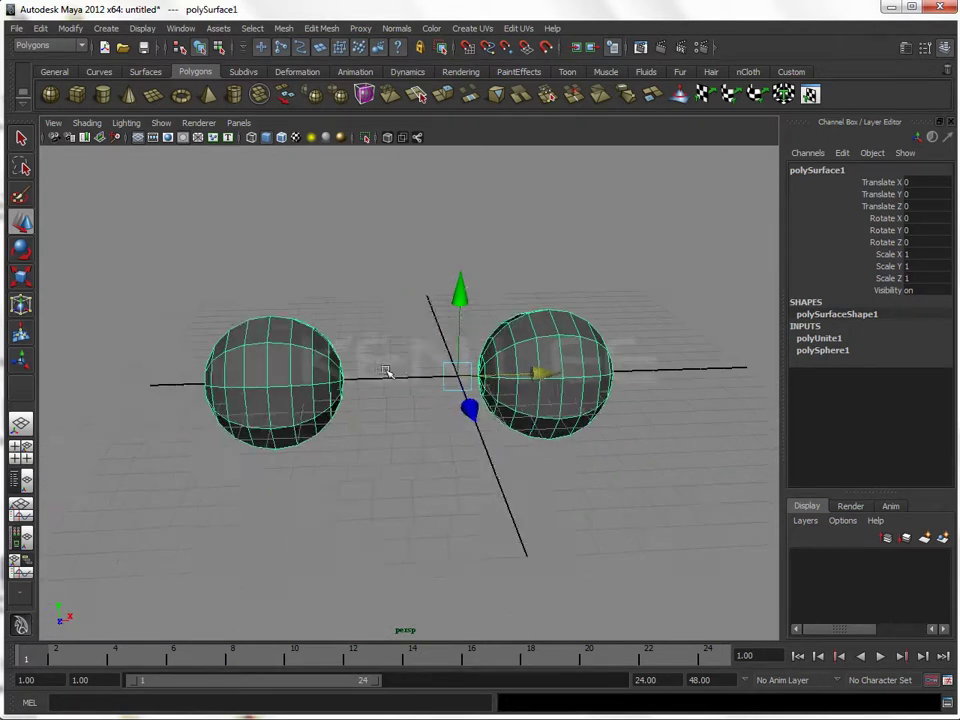
key("space")
left_click(383, 407)
mouse_move(358, 401)
right_mouse_down("alt")
mouse_move(332, 411)
mouse_move(422, 411)
right_mouse_up("alt")
right_click_drag(649, 343, 343, 310)
left_click_drag(317, 285, 557, 485)
key("Delete")
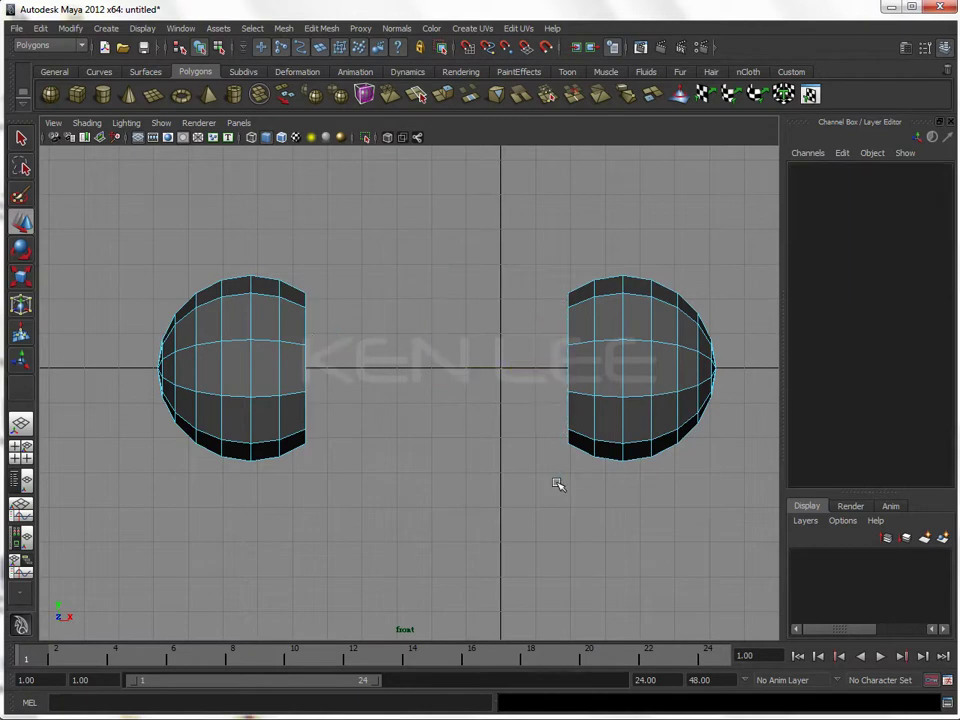
key("F8")
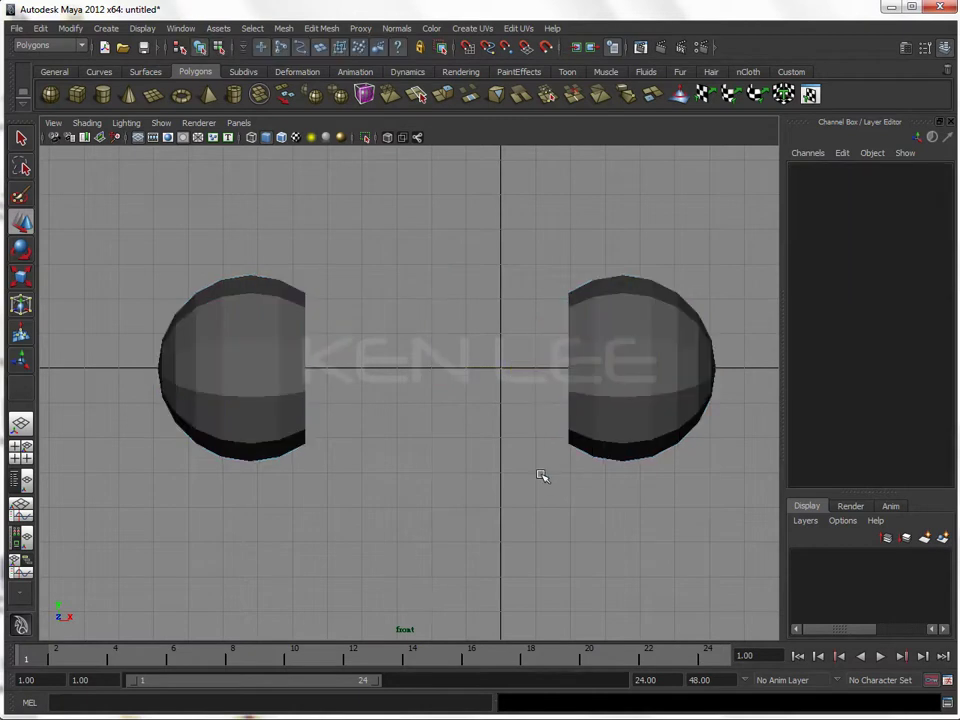
- Return to the perspective view and switch the combined mesh to edge selection
left_click_drag(546, 474, 540, 440)
mouse_move(462, 428)
left_mouse_down("alt")
mouse_move(336, 375)
mouse_move(360, 379)
left_mouse_up("alt")
left_click(330, 372)
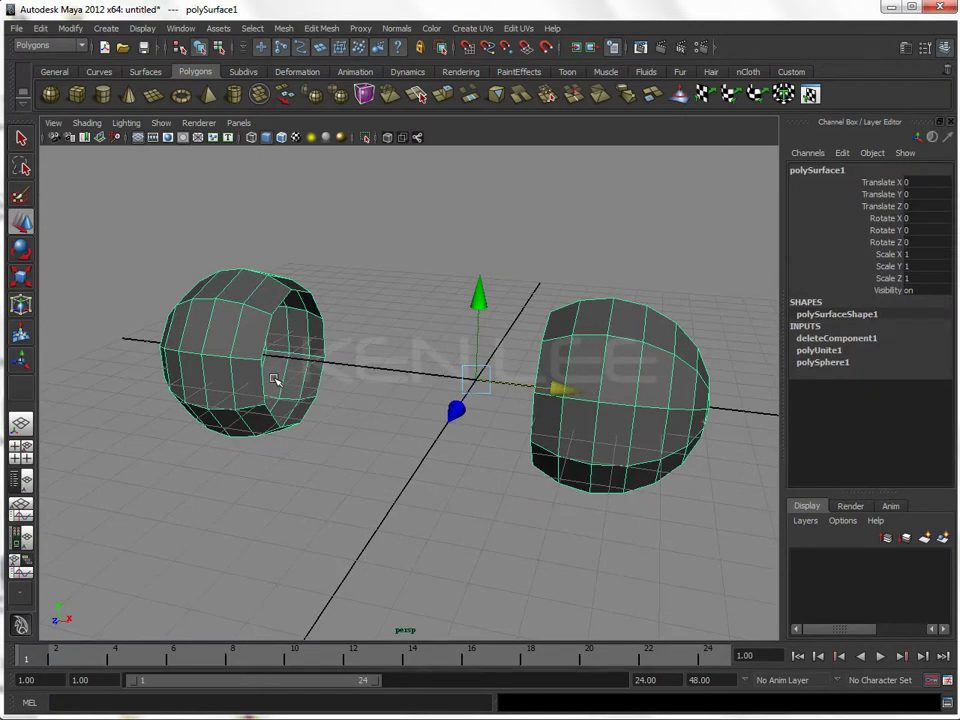
right_click(262, 326)
left_click(263, 306)
- Select a couple of edges on the right sphere's opening, then clear the selection
mouse_move(281, 394)
left_mouse_down("alt")
mouse_move(382, 396)
mouse_move(525, 349)
left_mouse_up("alt")
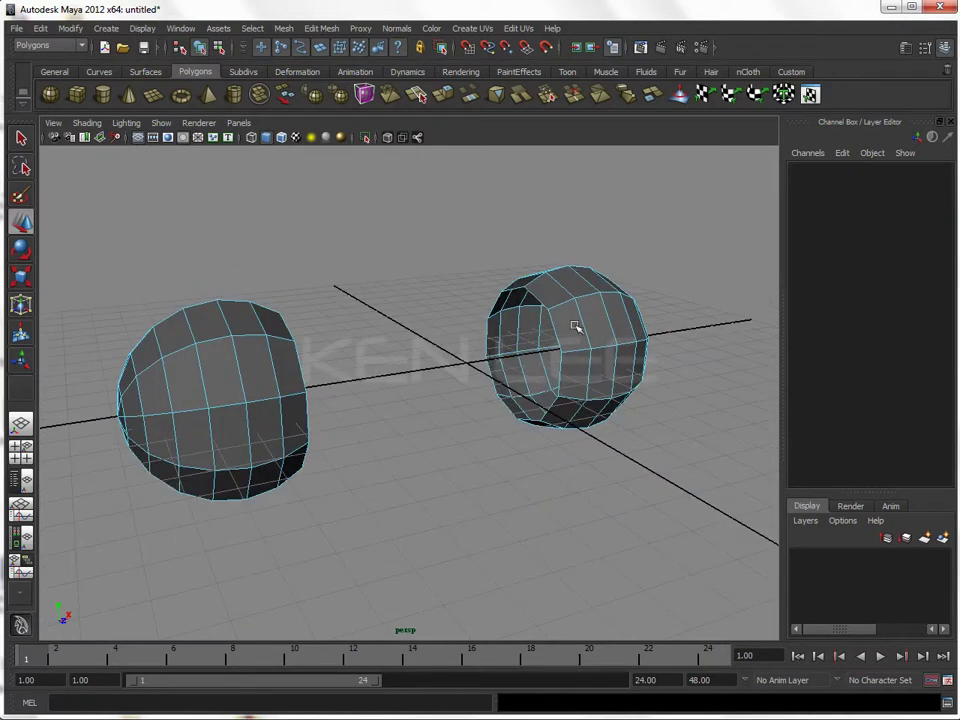
left_click(545, 314)
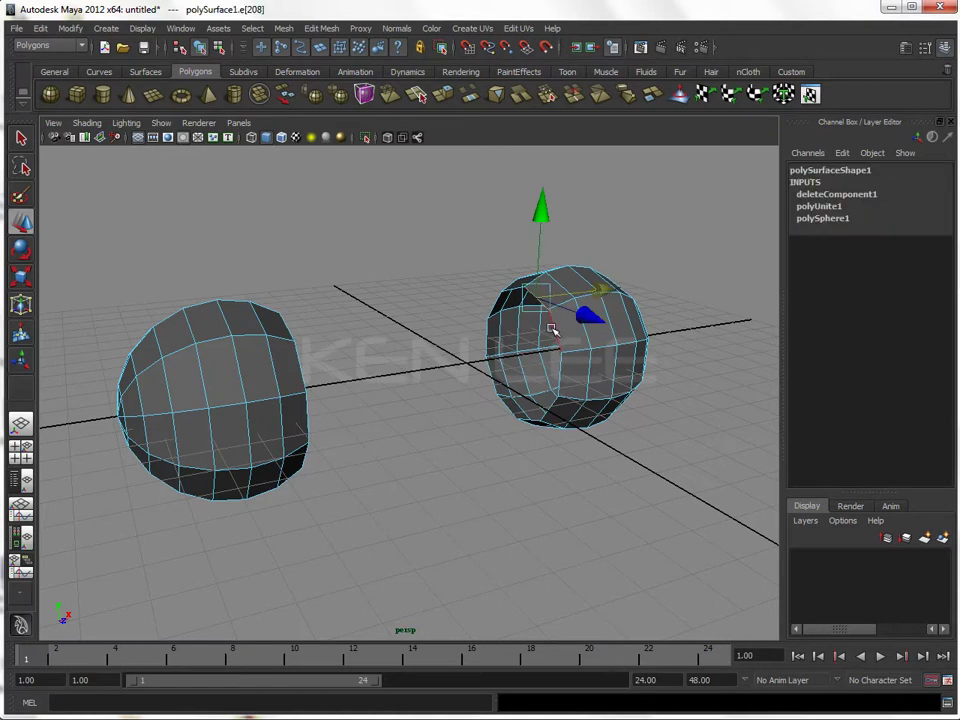
left_click(551, 330)
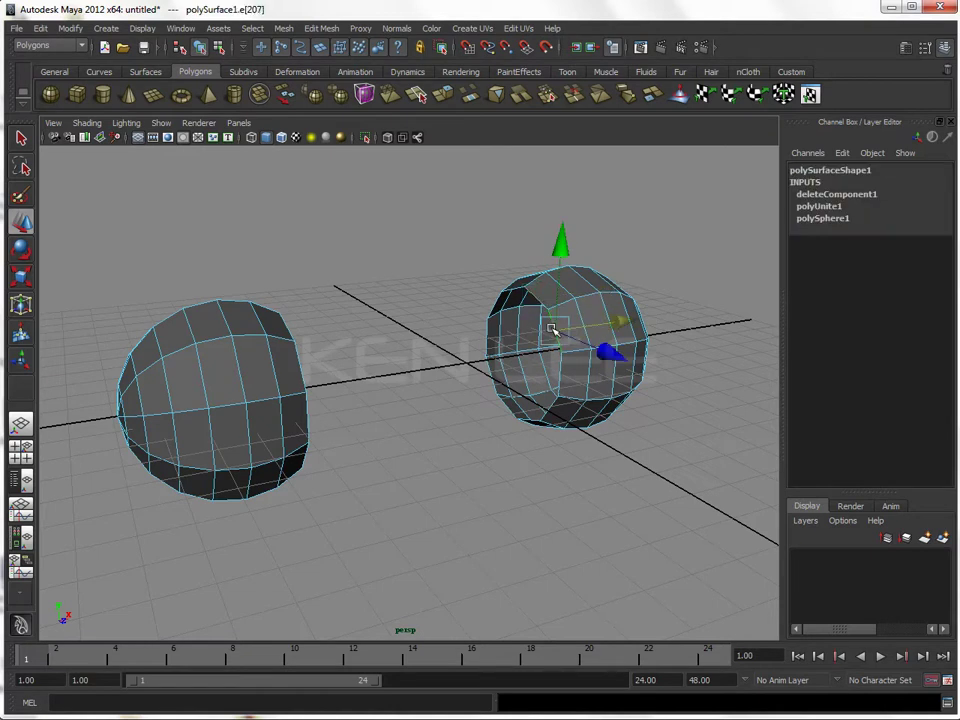
left_click(270, 190)
left_click(250, 30)
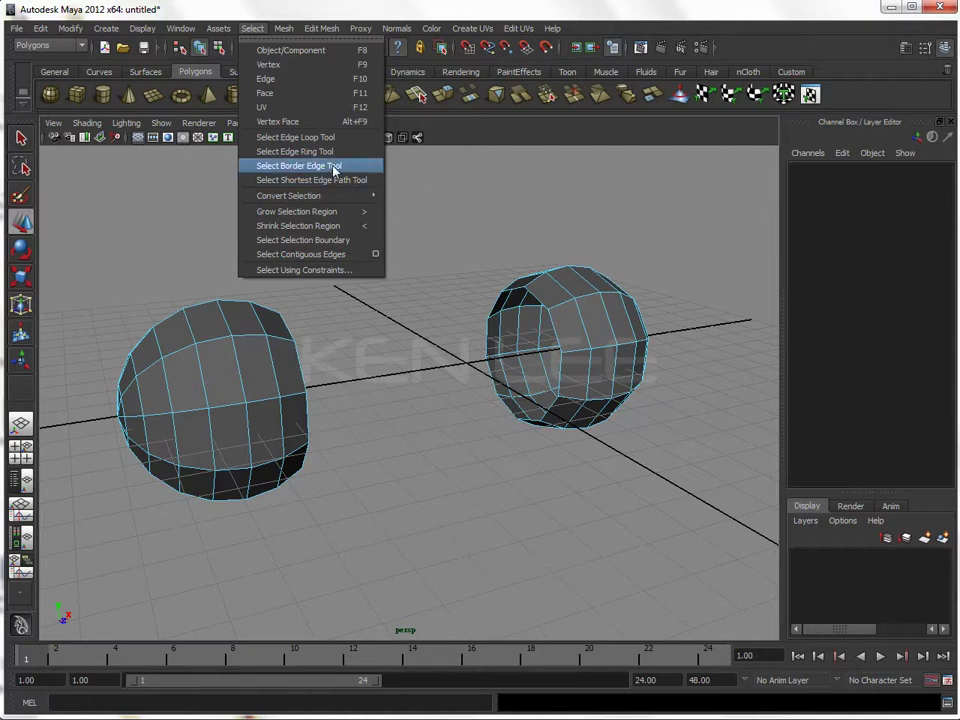
- Pick the left opening's full border loop with the Select Border Edge Tool, orbiting to both openings
left_click(333, 166)
mouse_move(553, 302)
left_mouse_down("alt")
mouse_move(484, 315)
mouse_move(545, 339)
mouse_move(313, 410)
left_mouse_up("alt")
scroll(497, 316, "up", 3)
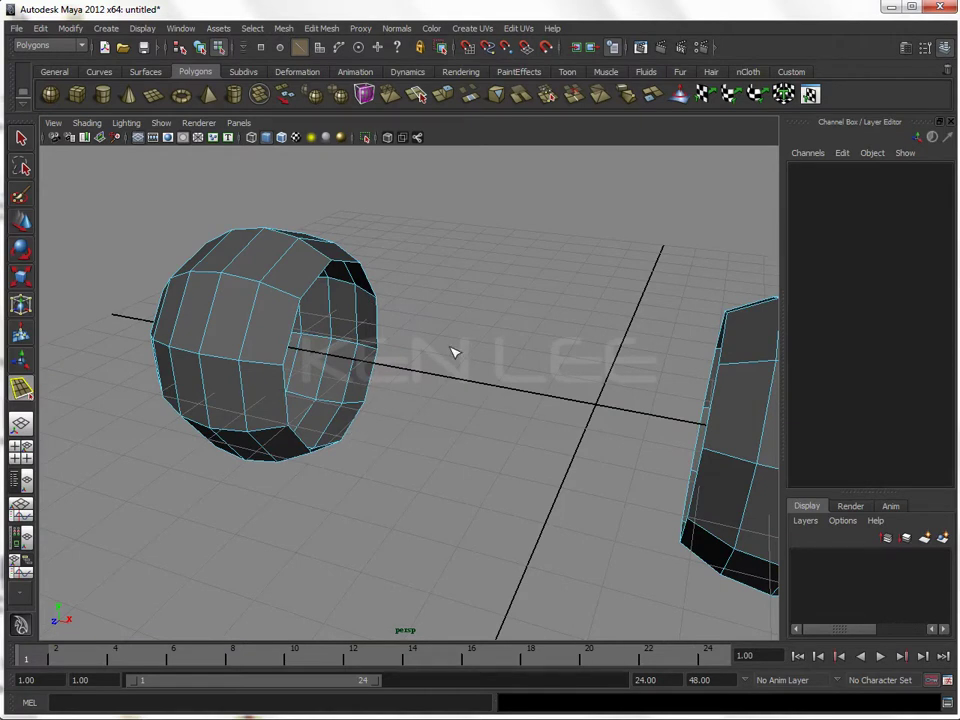
double_click(378, 324)
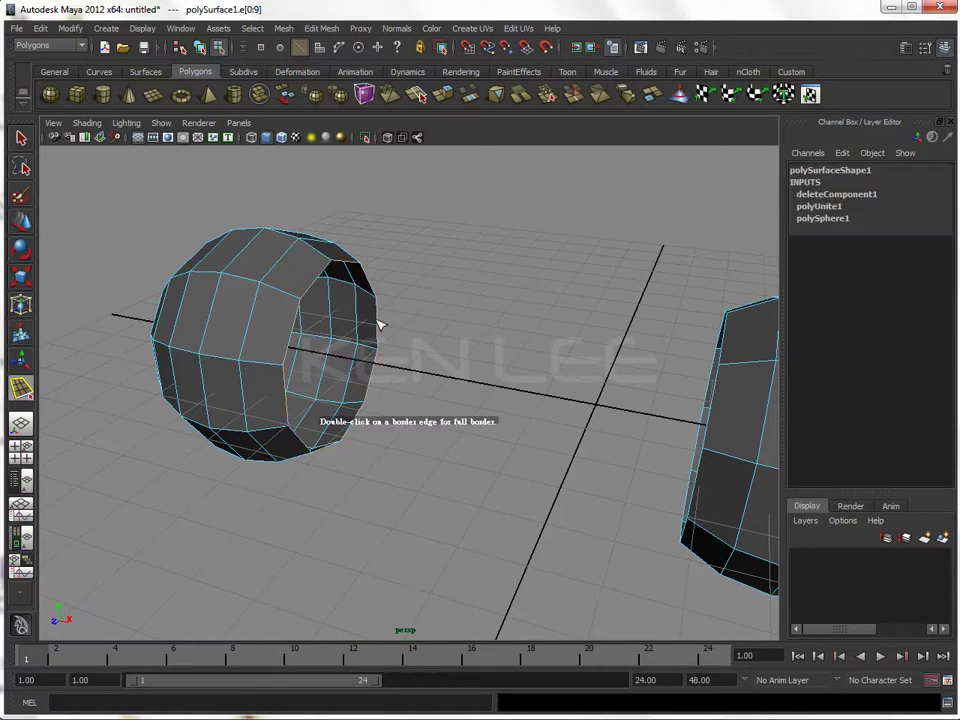
left_click_drag(504, 394, 578, 403, "alt")
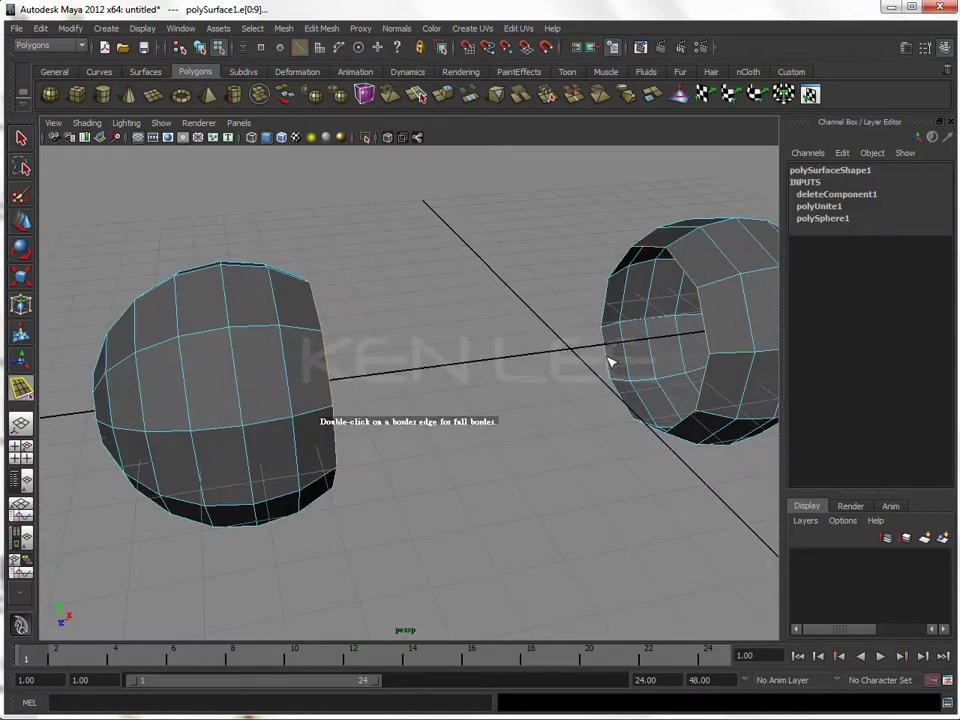
mouse_move(546, 443)
left_mouse_down("alt")
mouse_move(450, 431)
mouse_move(541, 438)
mouse_move(531, 439)
left_mouse_up("alt")
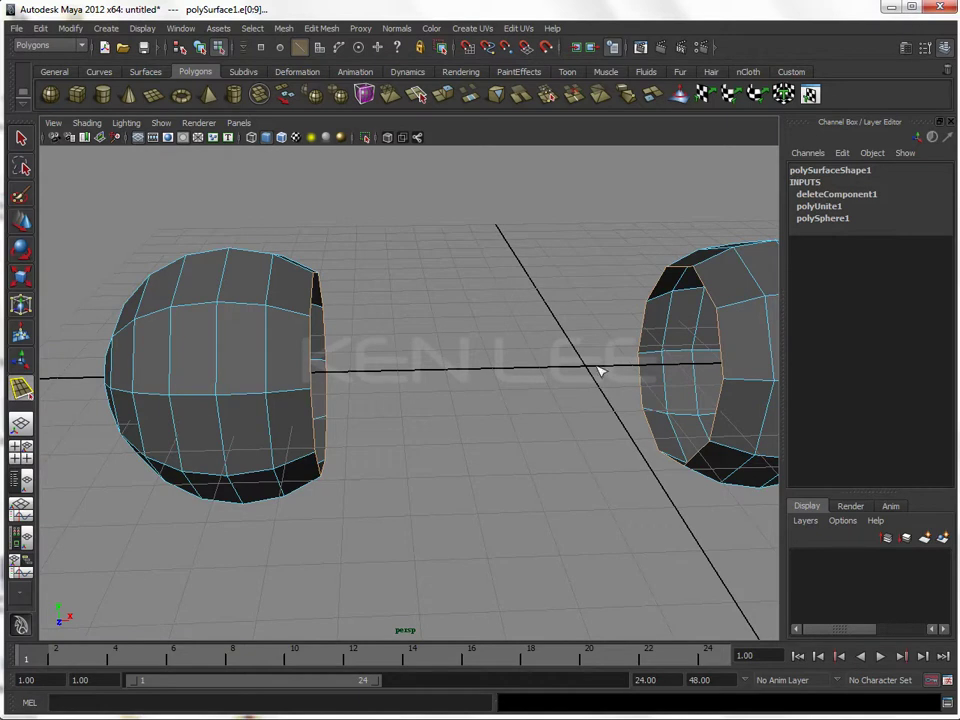
mouse_move(546, 392)
left_mouse_down("alt")
mouse_move(483, 372)
mouse_move(482, 396)
left_mouse_up("alt")
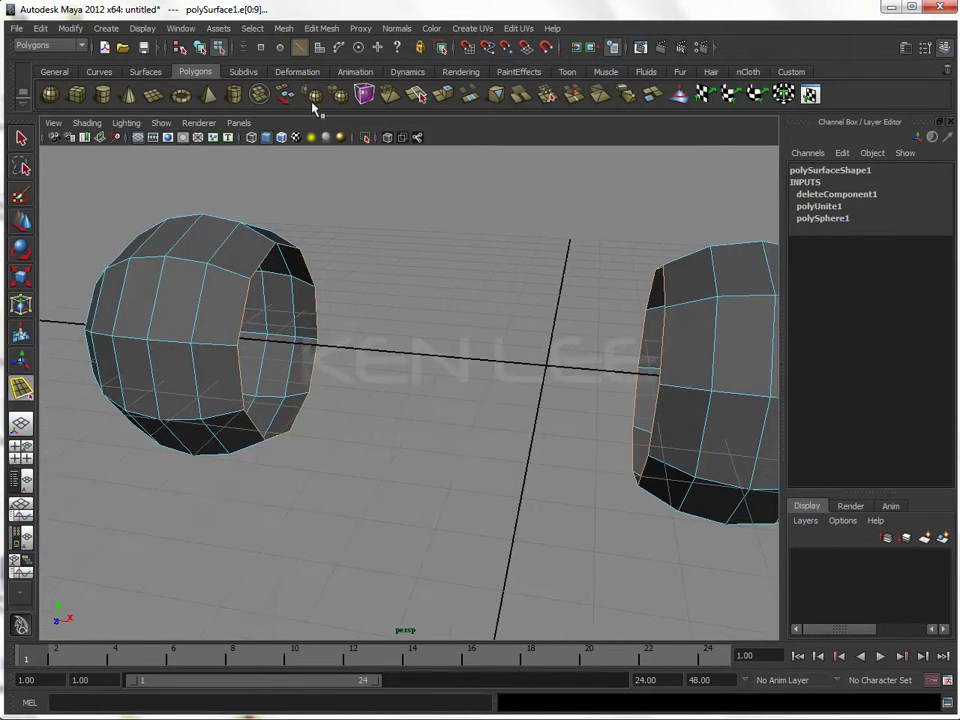
left_click(284, 28)
mouse_move(321, 28)
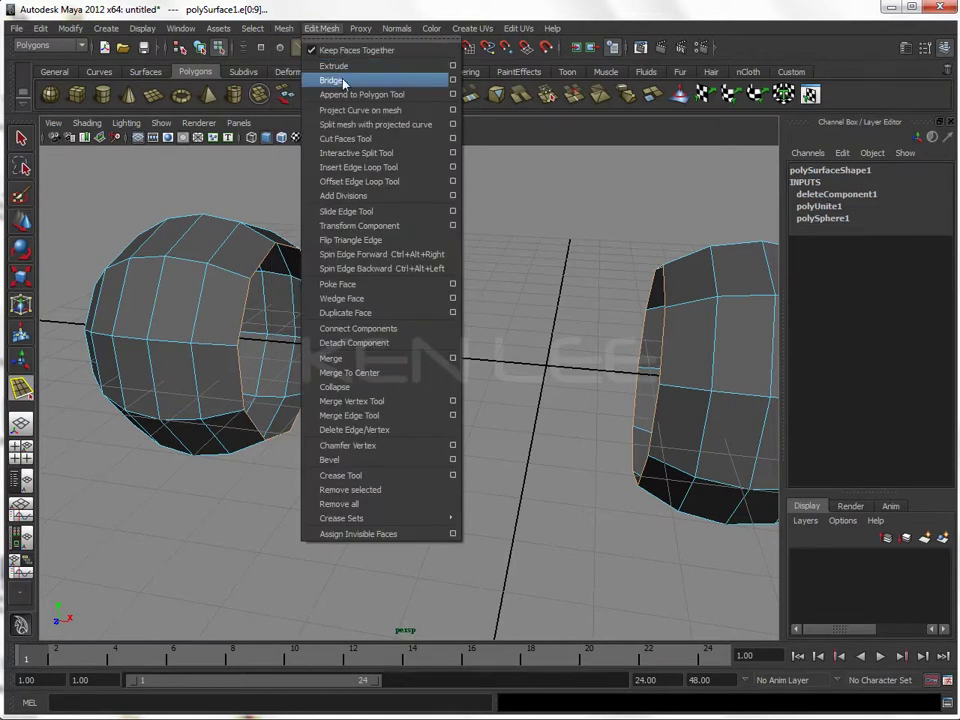
- Bridge the two openings along a Linear path and view the result in smooth preview
left_click(451, 80)
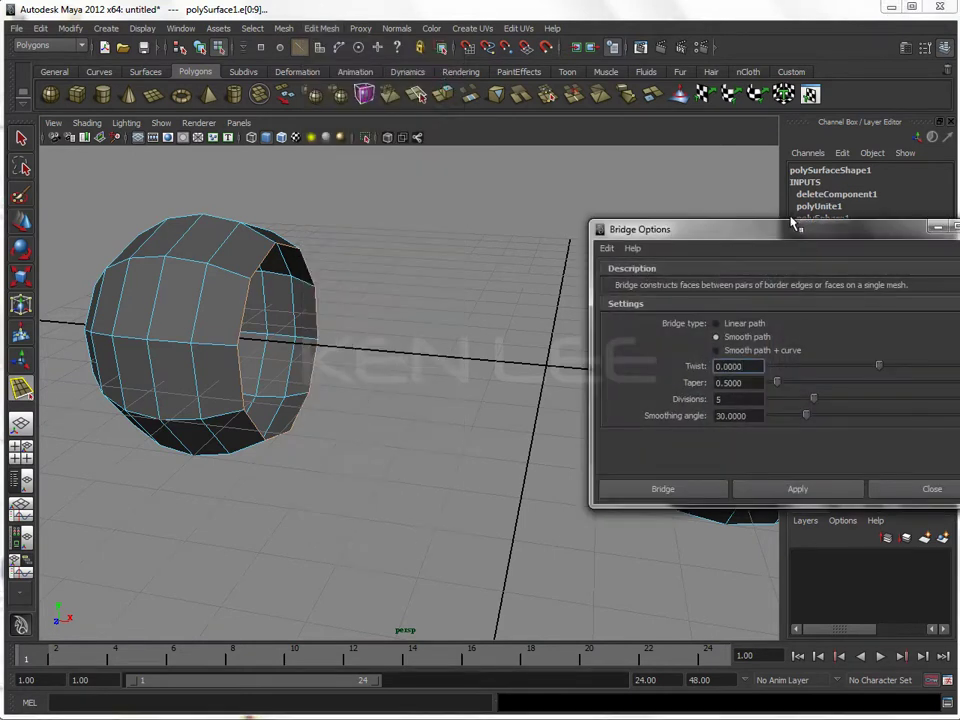
left_click(716, 323)
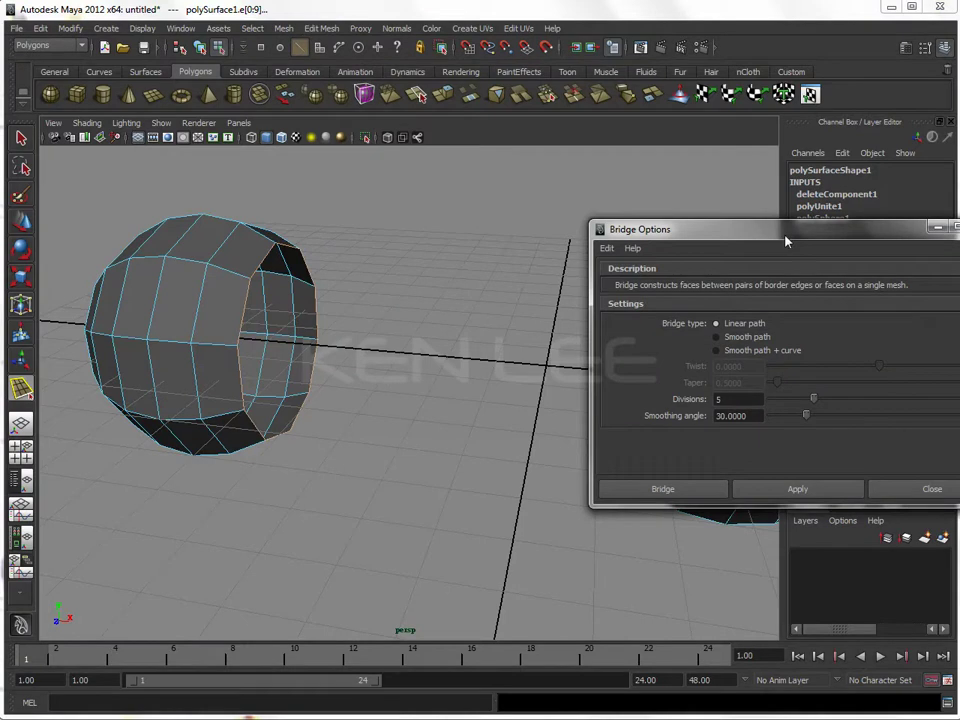
left_click_drag(784, 232, 579, 50)
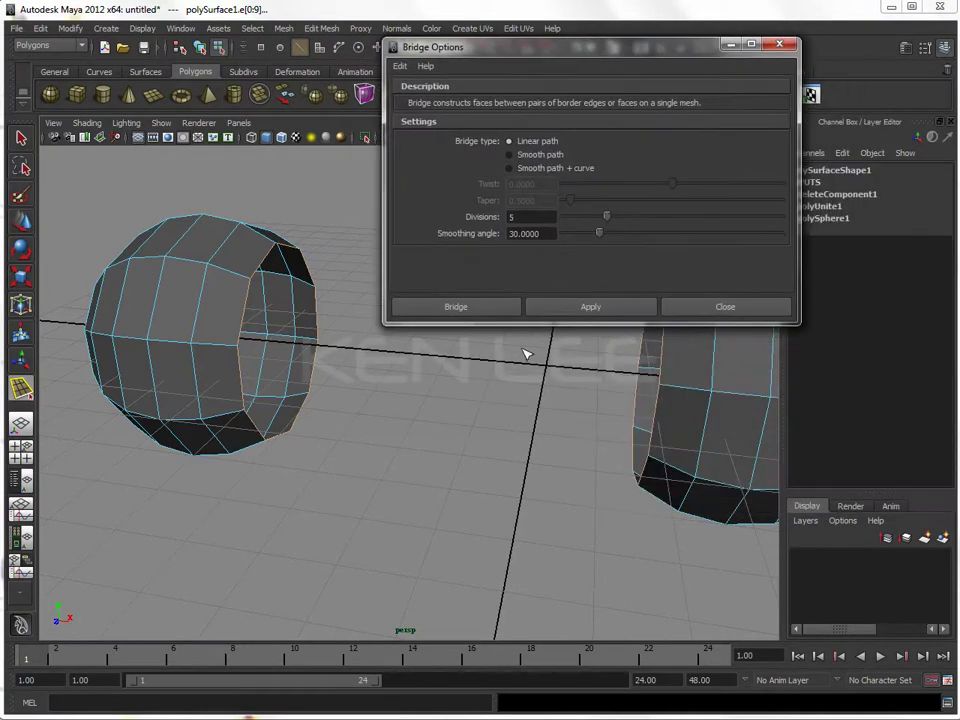
mouse_move(561, 392)
left_mouse_down("alt")
mouse_move(563, 431)
mouse_move(577, 355)
left_mouse_up("alt")
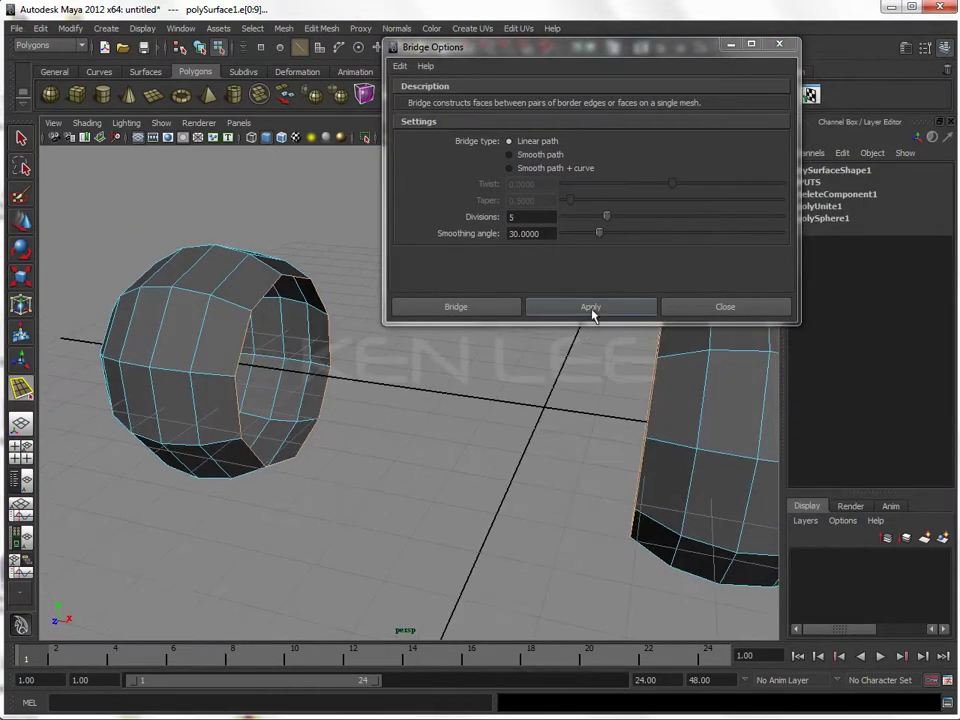
left_click(591, 307)
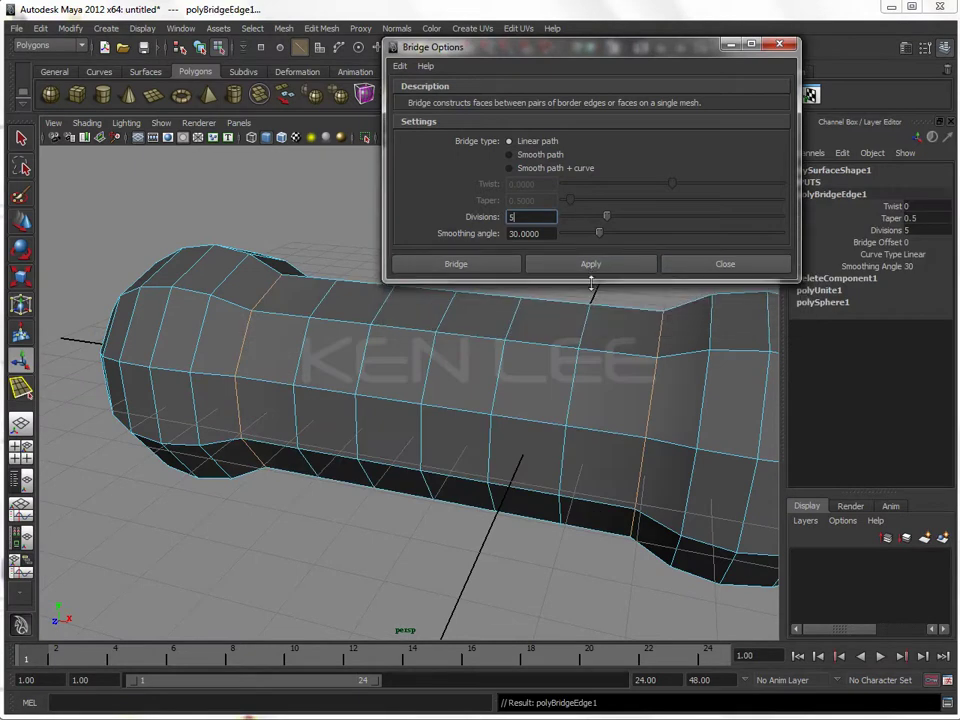
right_click_drag(578, 400, 499, 428, "alt")
key("3")
mouse_move(561, 403)
left_mouse_down("alt")
mouse_move(442, 421)
mouse_move(534, 424)
left_mouse_up("alt")
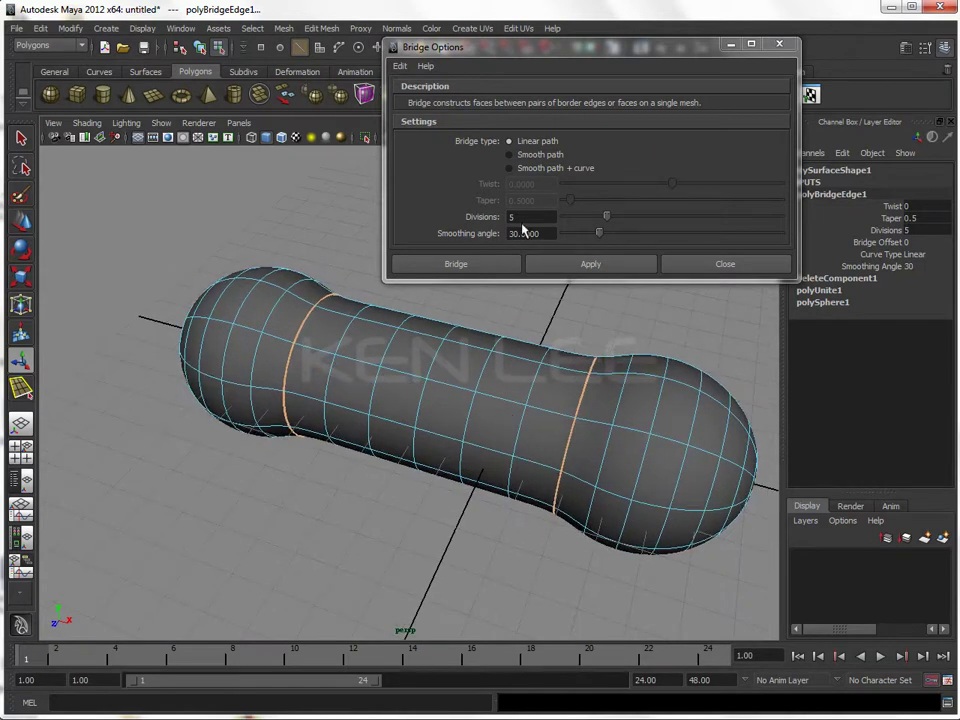
- Inspect the 5-division dumbbell, then undo the linear bridge
left_click_drag(537, 52, 567, 38)
left_click_drag(550, 201, 505, 204)
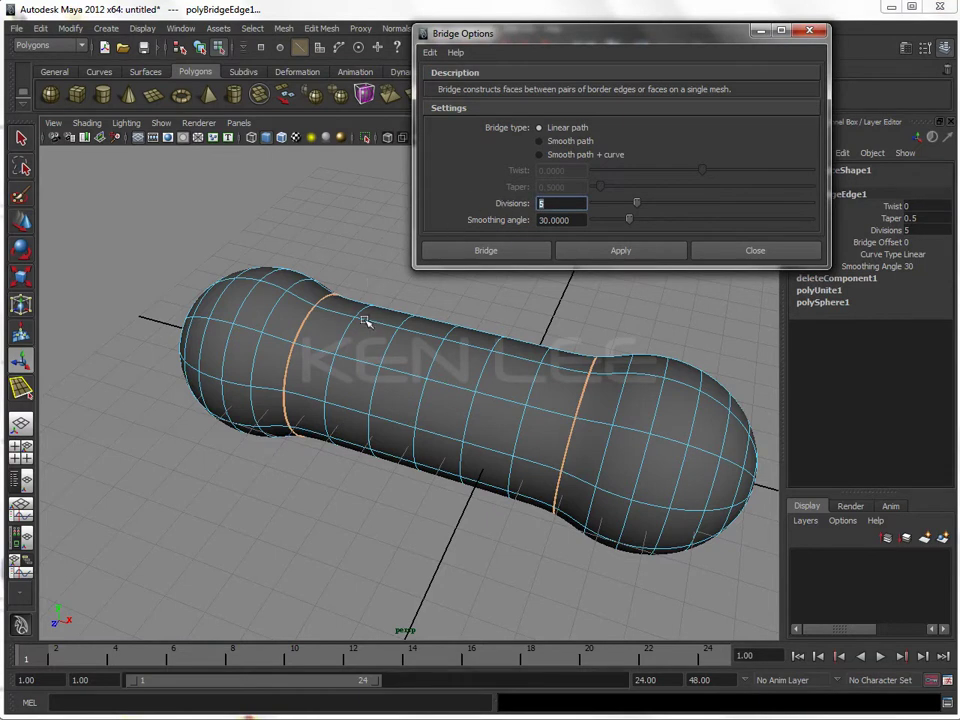
left_click_drag(377, 281, 355, 360, "alt")
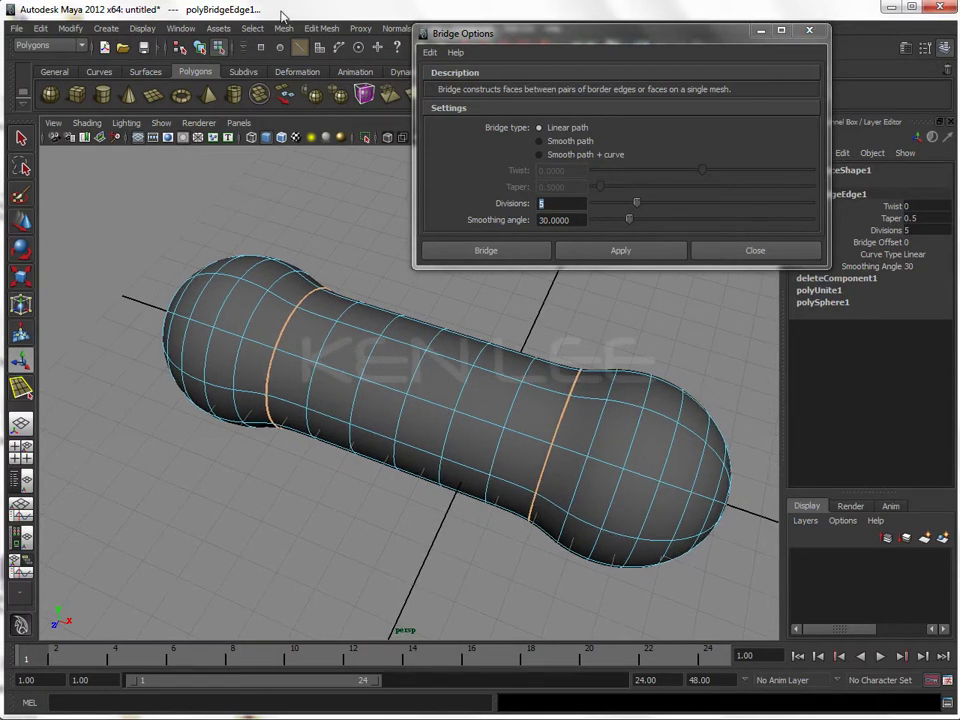
key("ctrl+z")
key("ctrl+z")
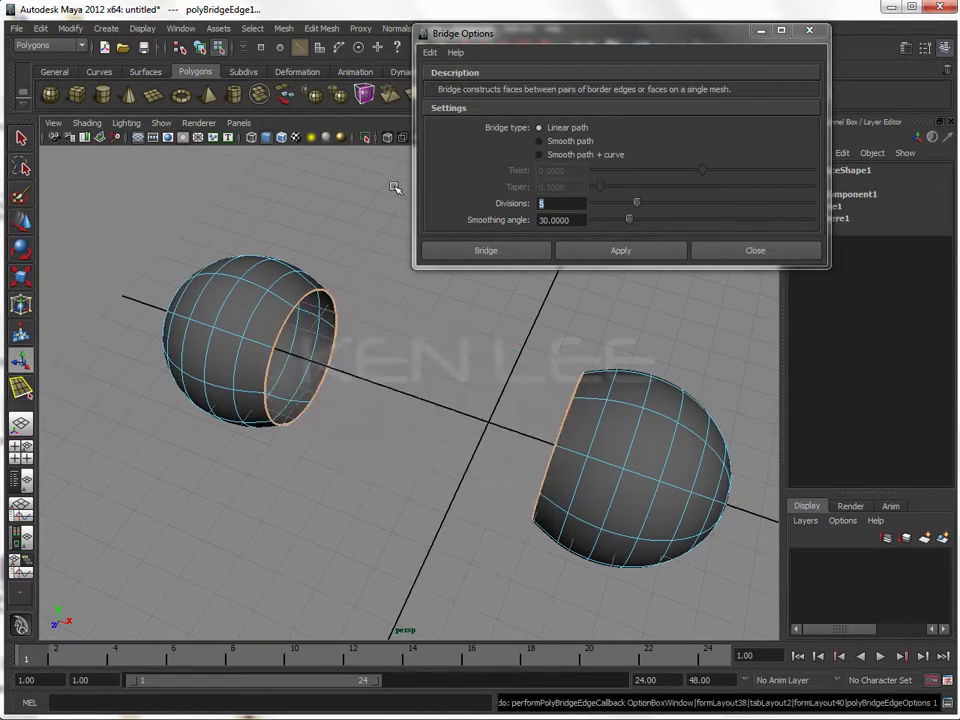
- Bridge along a Smooth path, retry with taper 1, then undo
left_click(556, 142)
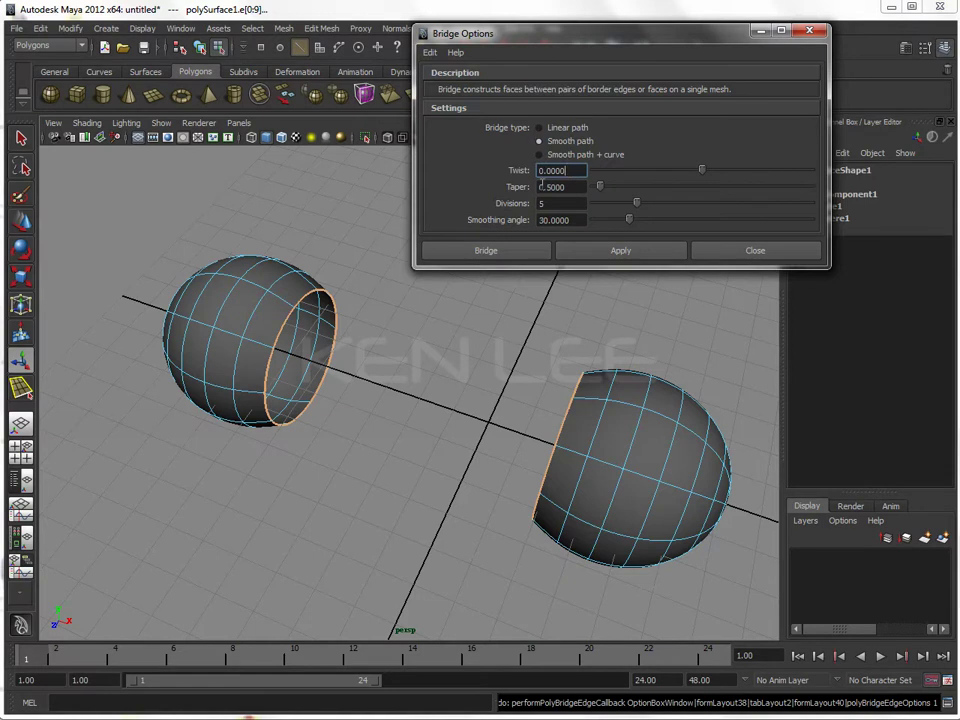
left_click(626, 252)
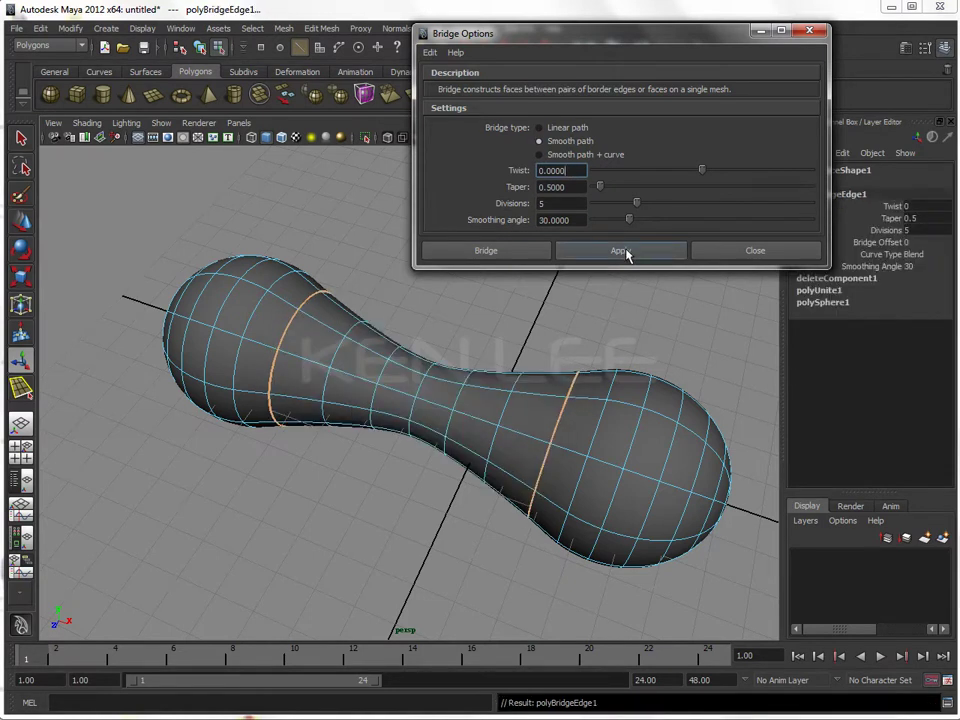
double_click(569, 187)
type("1")
key("Return")
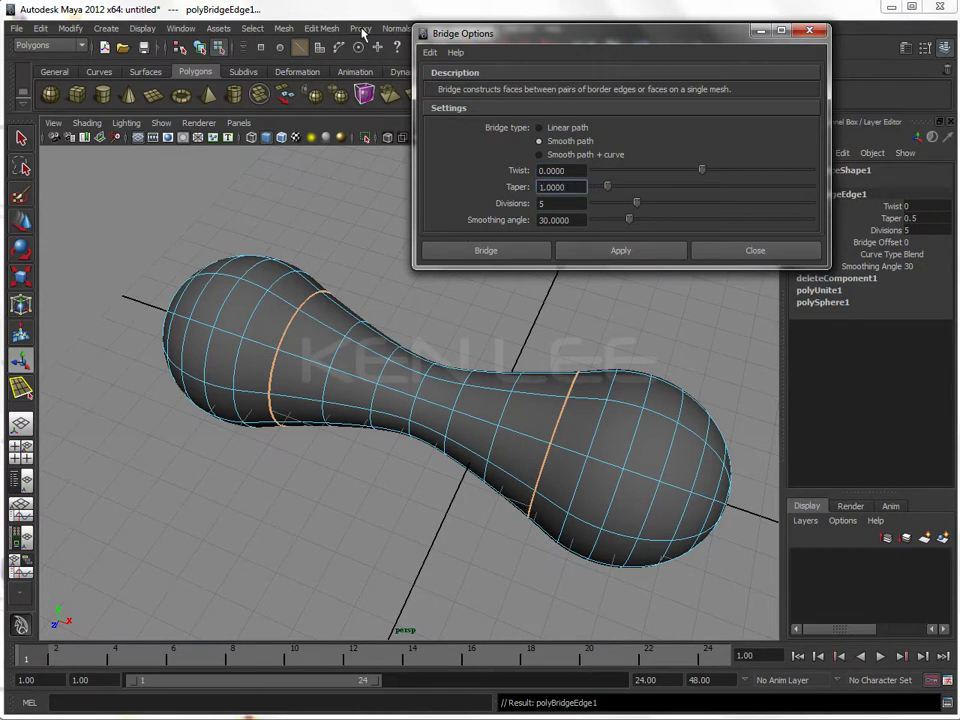
key("ctrl+z")
left_click(566, 252)
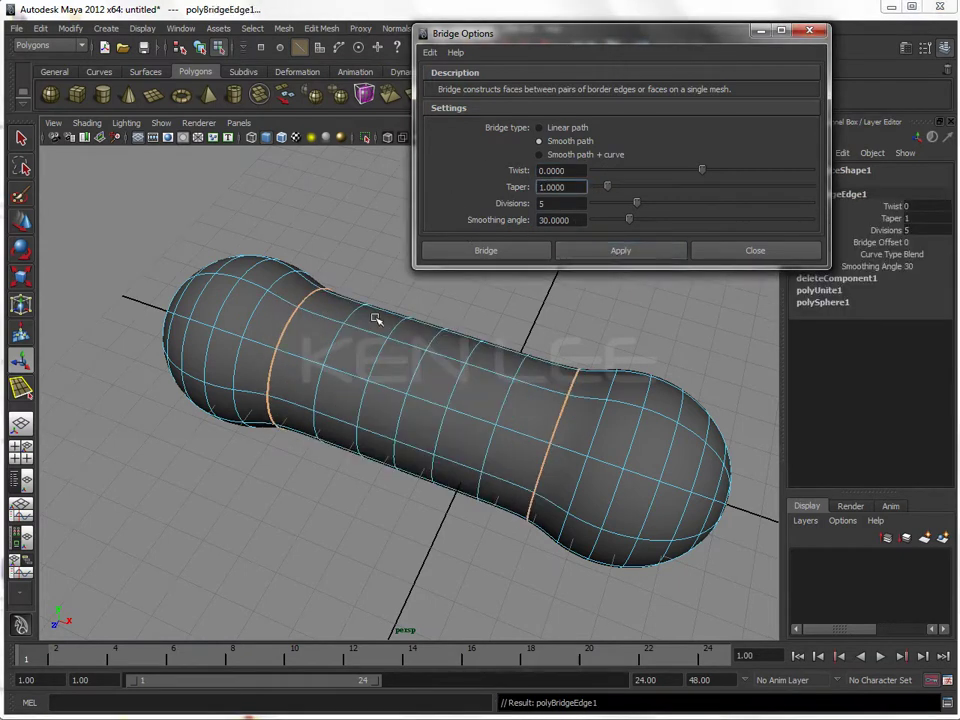
left_click(276, 12)
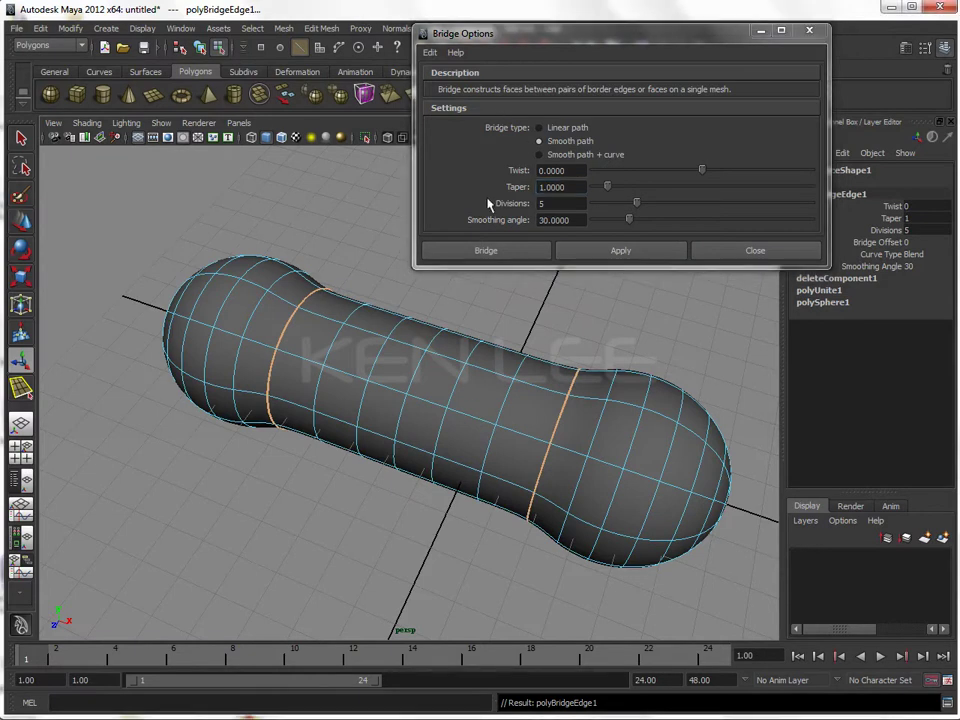
key("ctrl+z")
- Try a taper of 0.5 on the smooth bridge, inspect it, then undo
left_click_drag(588, 185, 478, 184)
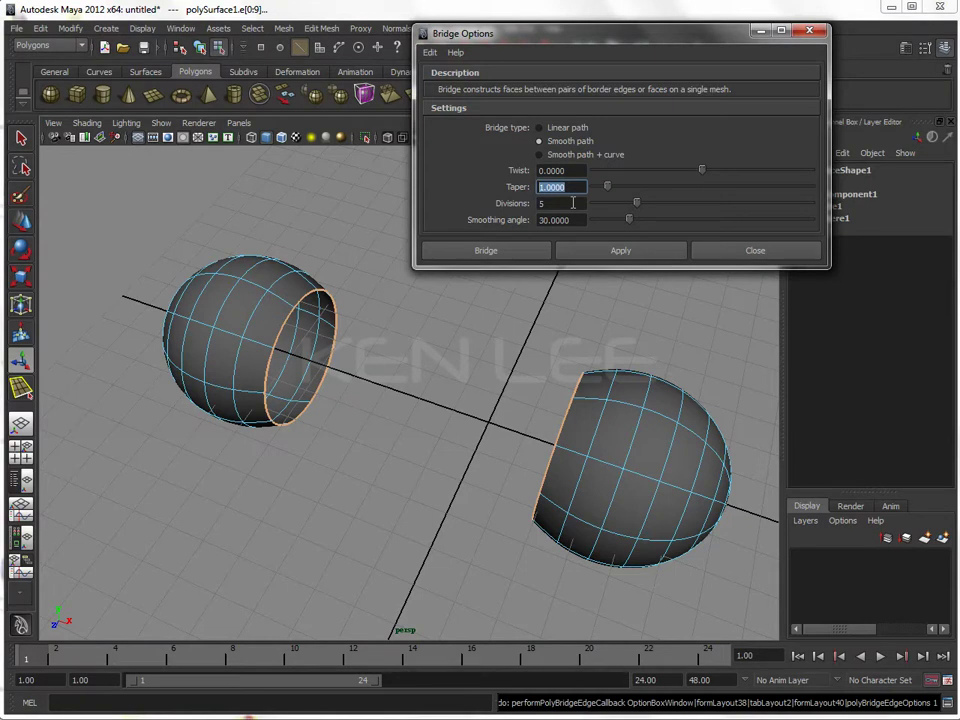
type(".5")
left_click(615, 252)
mouse_move(572, 408)
left_mouse_down("alt")
mouse_move(489, 441)
mouse_move(377, 437)
mouse_move(544, 437)
mouse_move(570, 393)
left_mouse_up("alt")
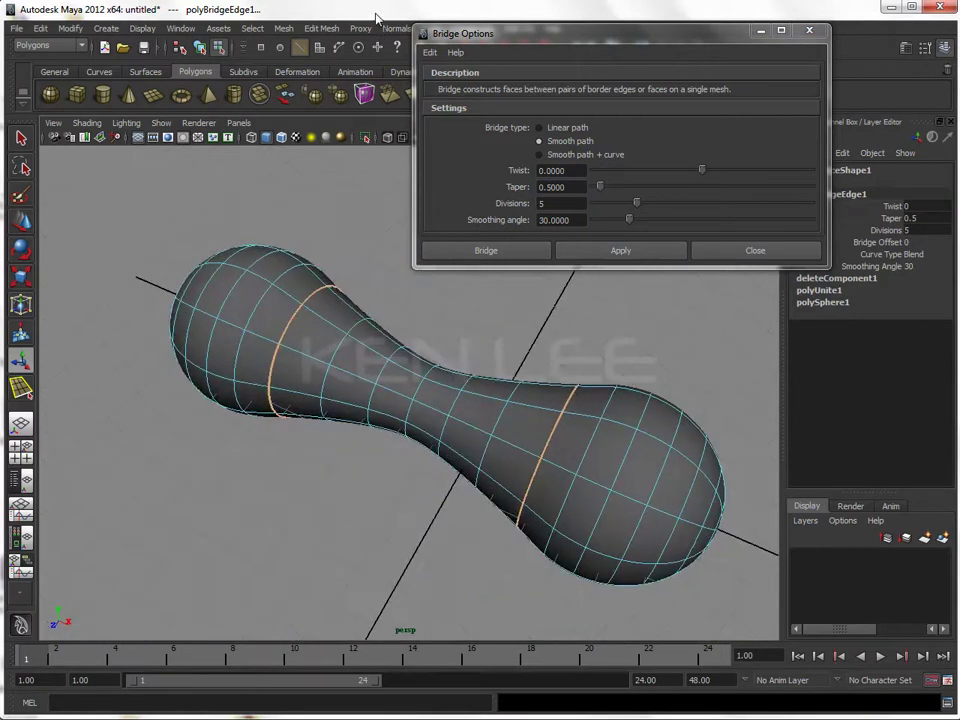
key("ctrl+z")
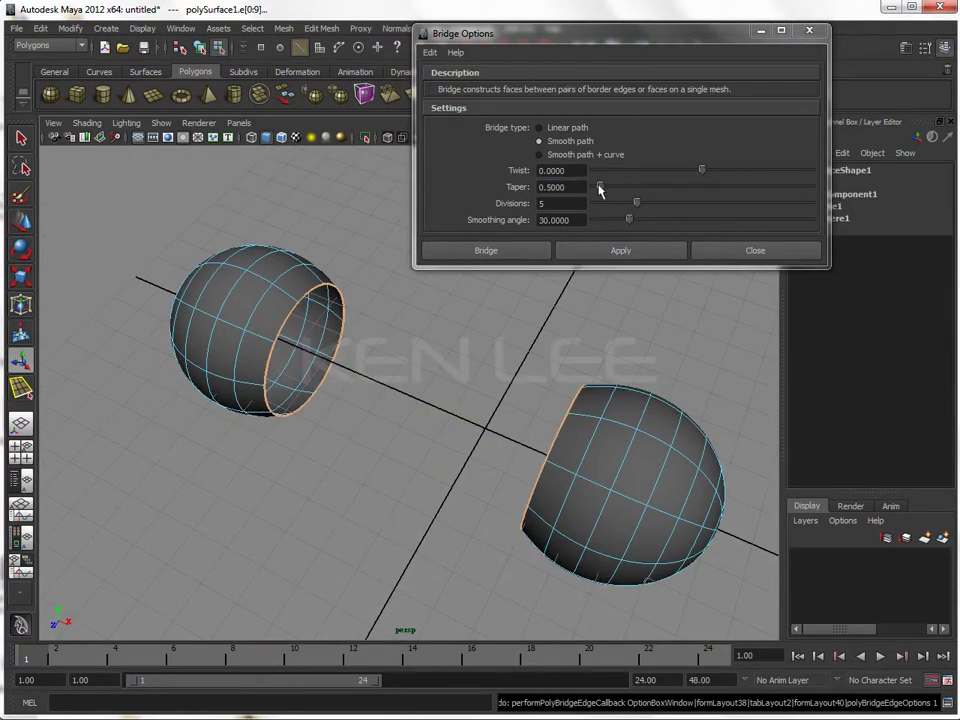
- Try a taper of 1.5 on the smooth bridge, then undo
left_click_drag(575, 187, 483, 196)
type("1.5")
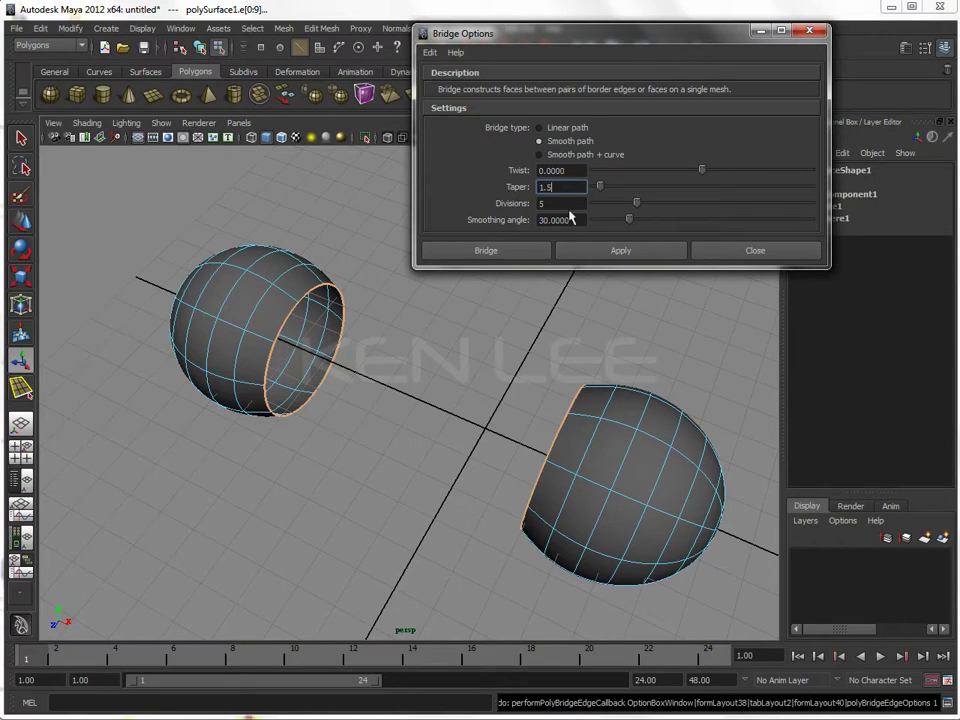
left_click(598, 255)
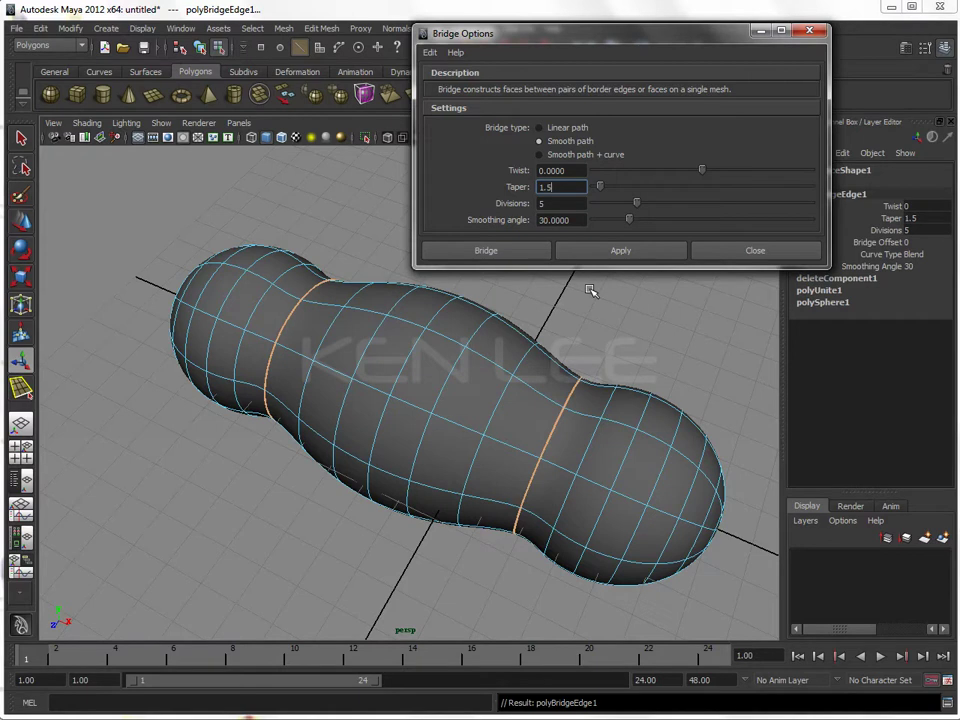
left_click(380, 15)
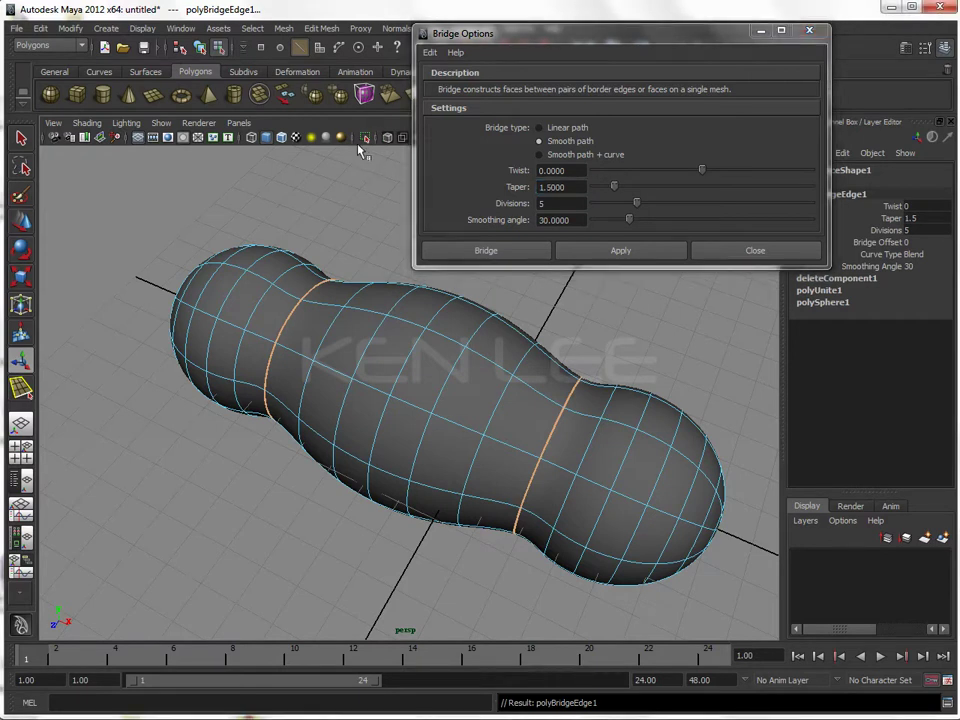
key("ctrl+z")
- Set the taper back to 0.5 and confirm 5 divisions without bridging
left_click_drag(568, 187, 493, 190)
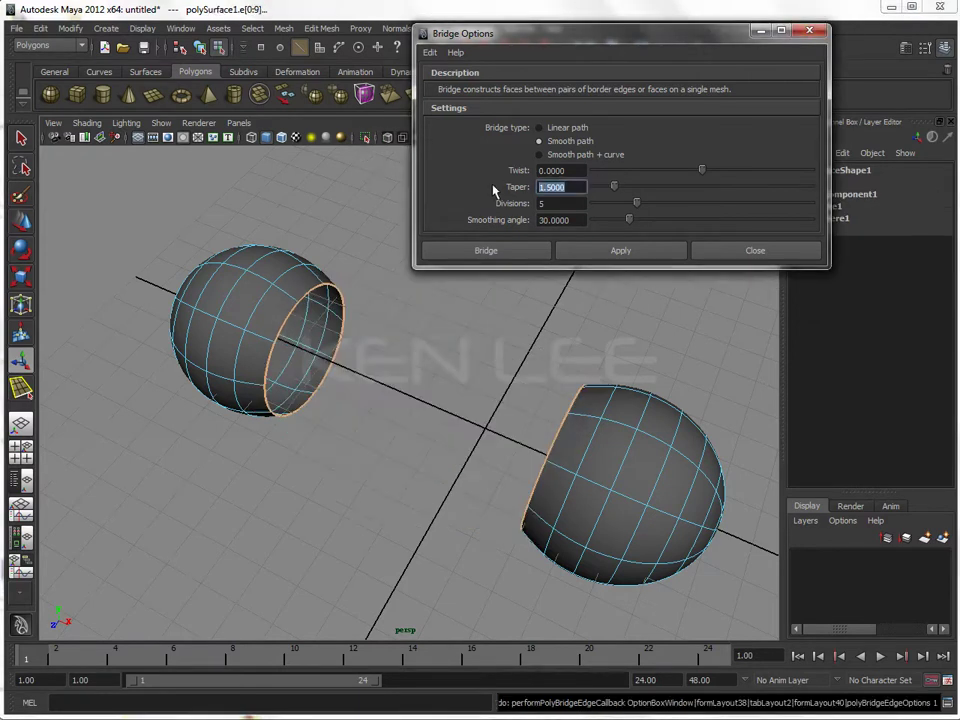
type("0.5")
left_click(564, 204)
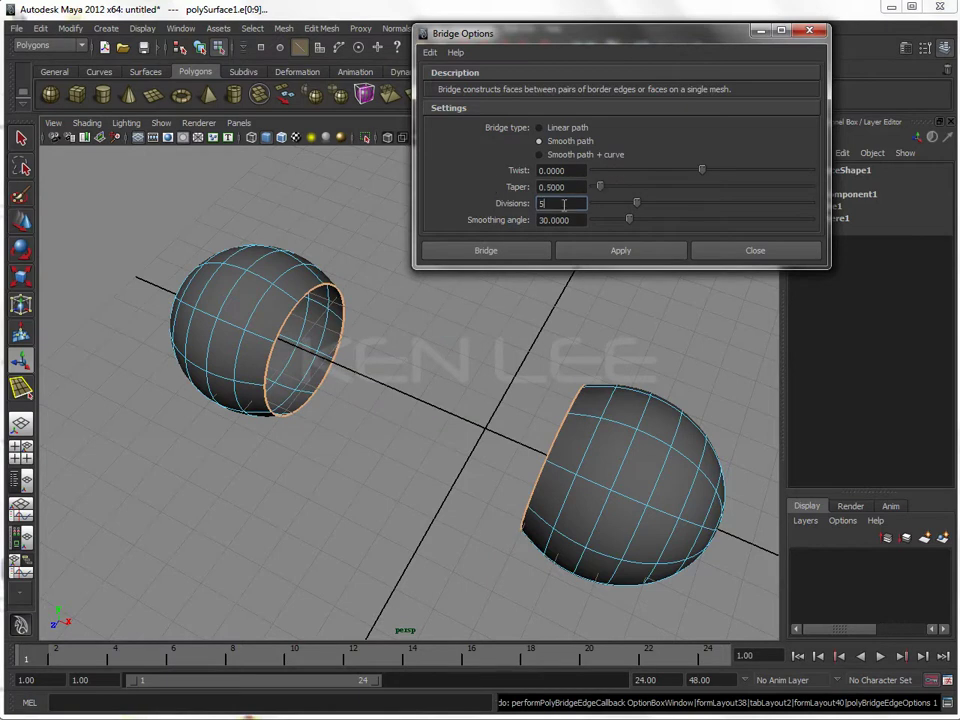
key("Return")
left_click(572, 171)
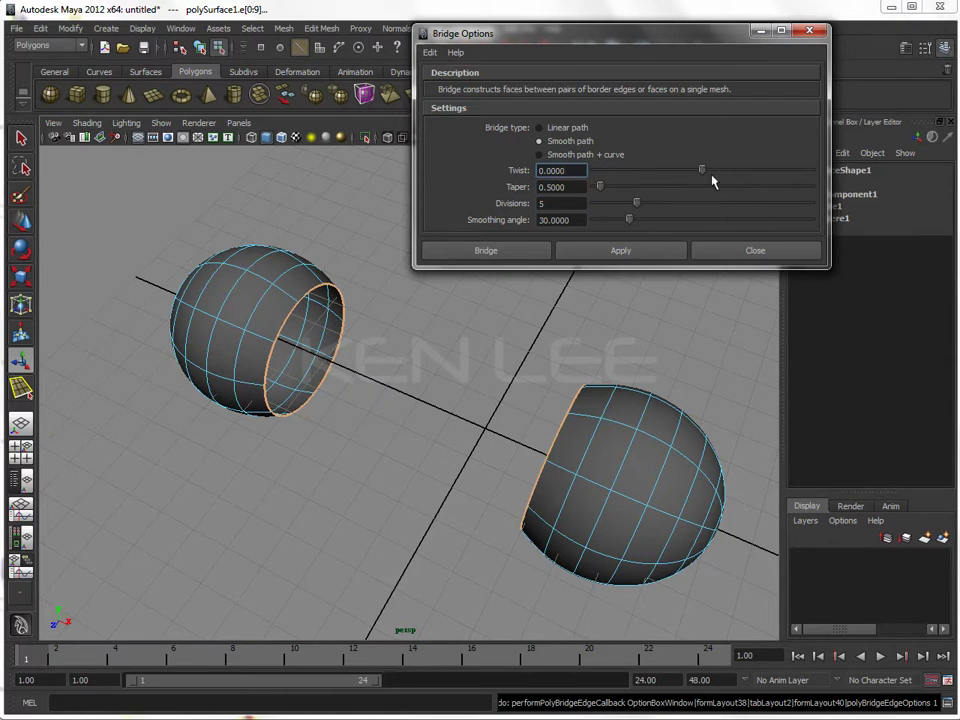
- Try a 60-degree twist bridge, view it from two angles, then undo
left_click_drag(703, 172, 719, 172)
type("60")
left_click(621, 251)
mouse_move(491, 406)
left_mouse_down("alt")
mouse_move(407, 418)
mouse_move(407, 435)
left_mouse_up("alt")
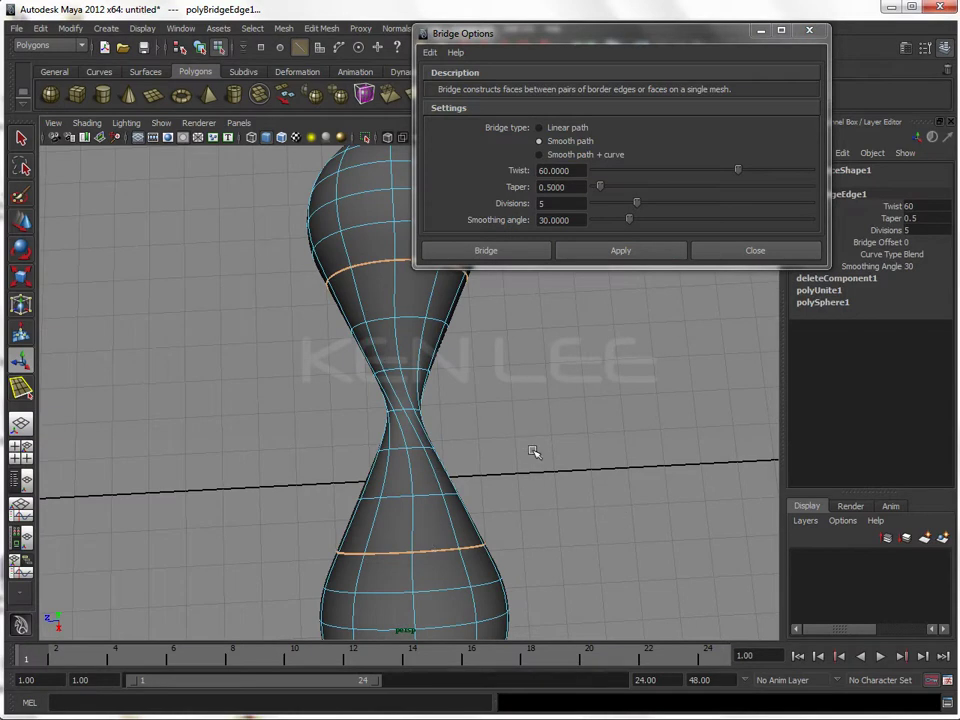
left_click_drag(343, 261, 369, 283, "alt")
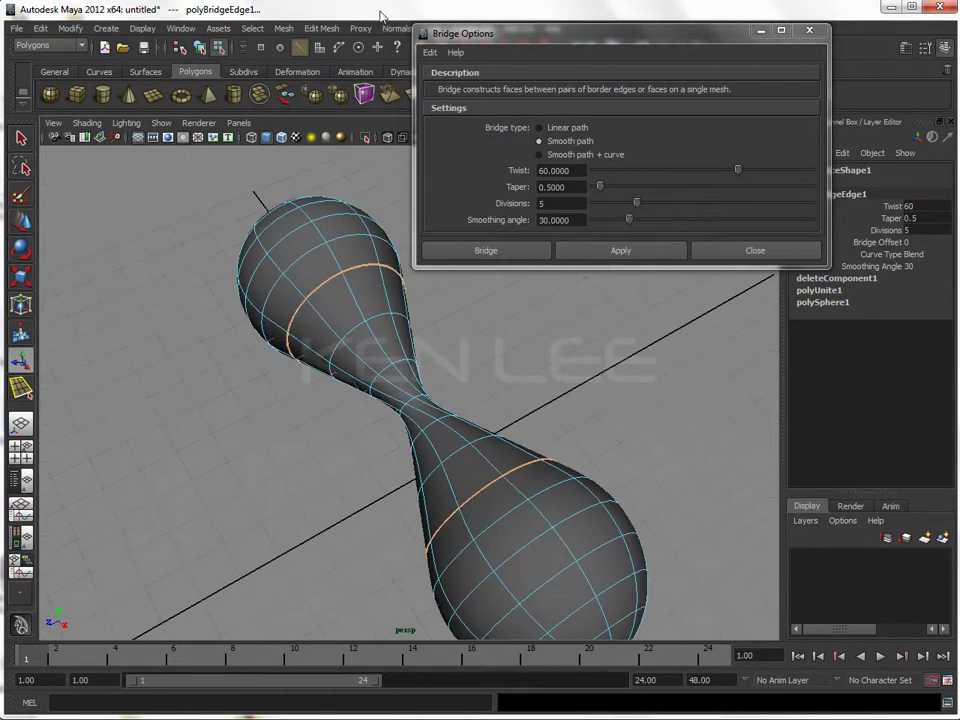
key("ctrl+z")
- Try a 180-degree twist bridge, inspect it upright, then undo
type("1")
double_click(580, 171)
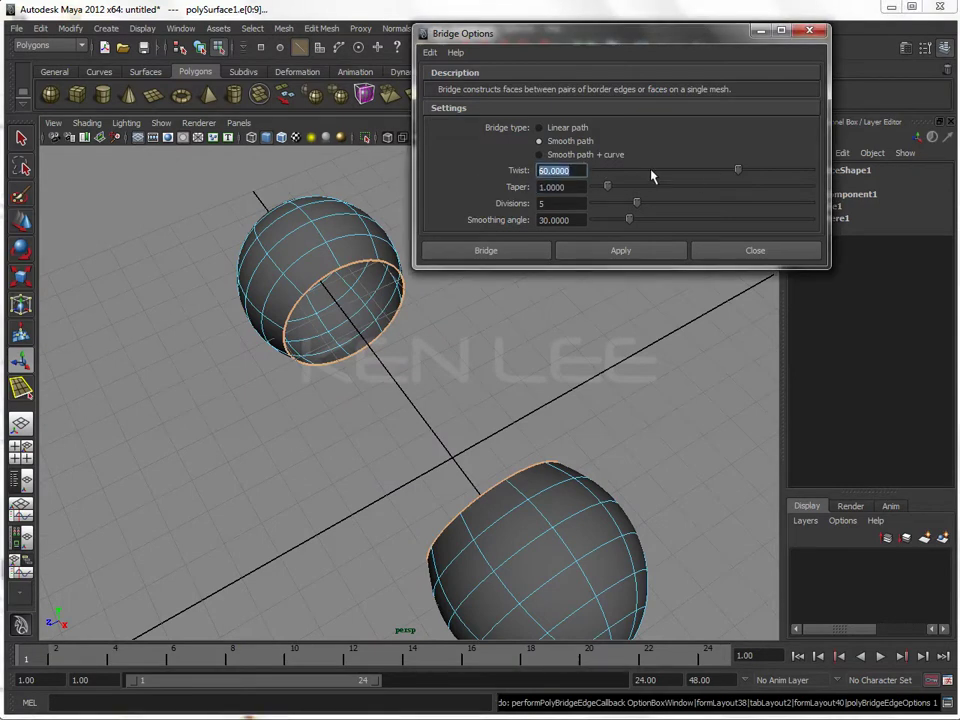
type("180")
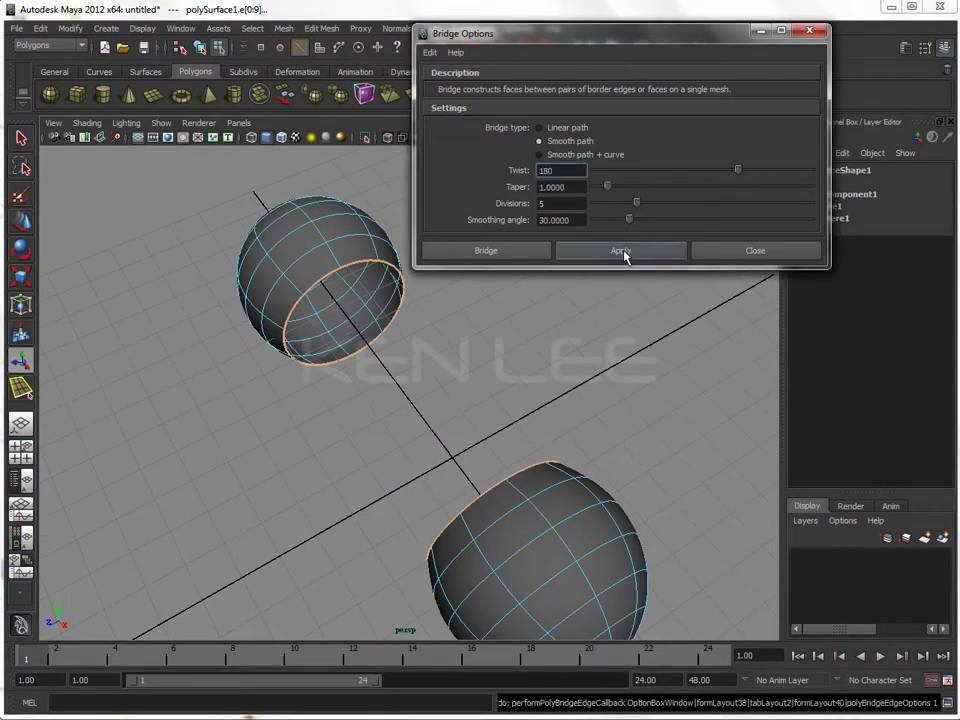
left_click(621, 250)
mouse_move(517, 329)
left_mouse_down("alt")
mouse_move(499, 384)
mouse_move(471, 392)
mouse_move(452, 394)
mouse_move(499, 306)
mouse_move(375, 411)
mouse_move(360, 368)
left_mouse_up("alt")
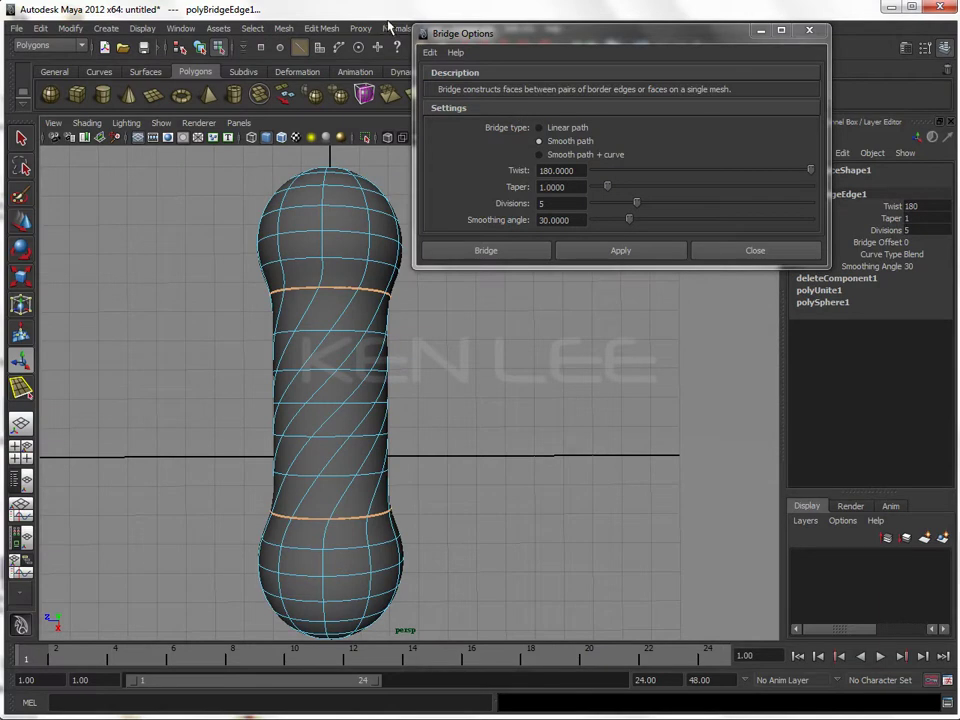
key("ctrl+z")
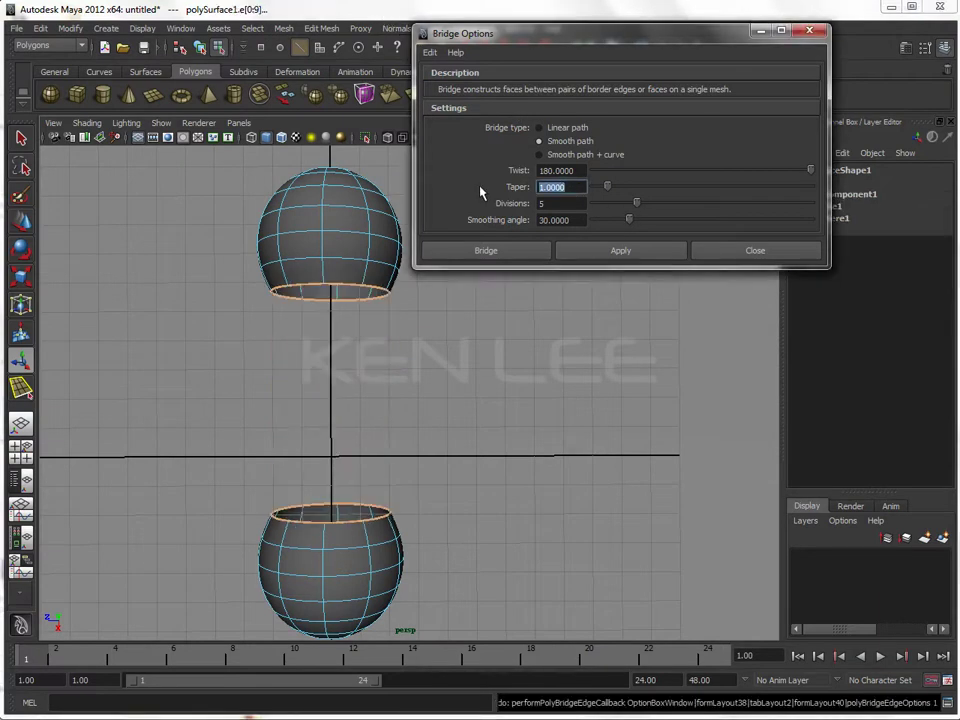
- Compare taper 0.75, then bridge with twist 180 and taper 0.5
type(".75")
left_click(632, 257)
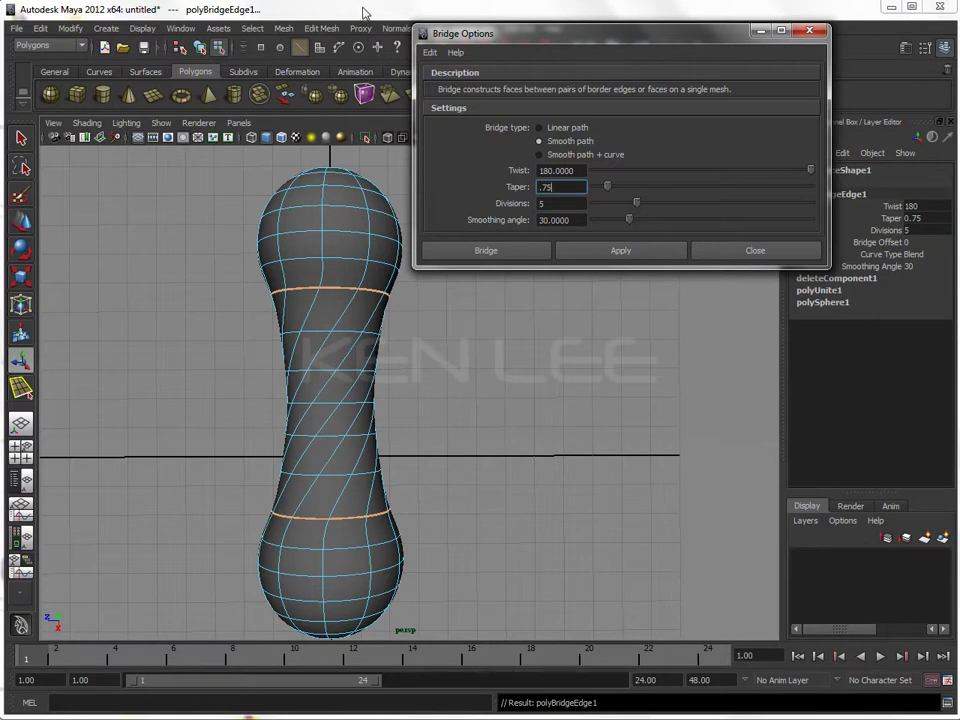
key("ctrl+z")
double_click(560, 187)
type(".5")
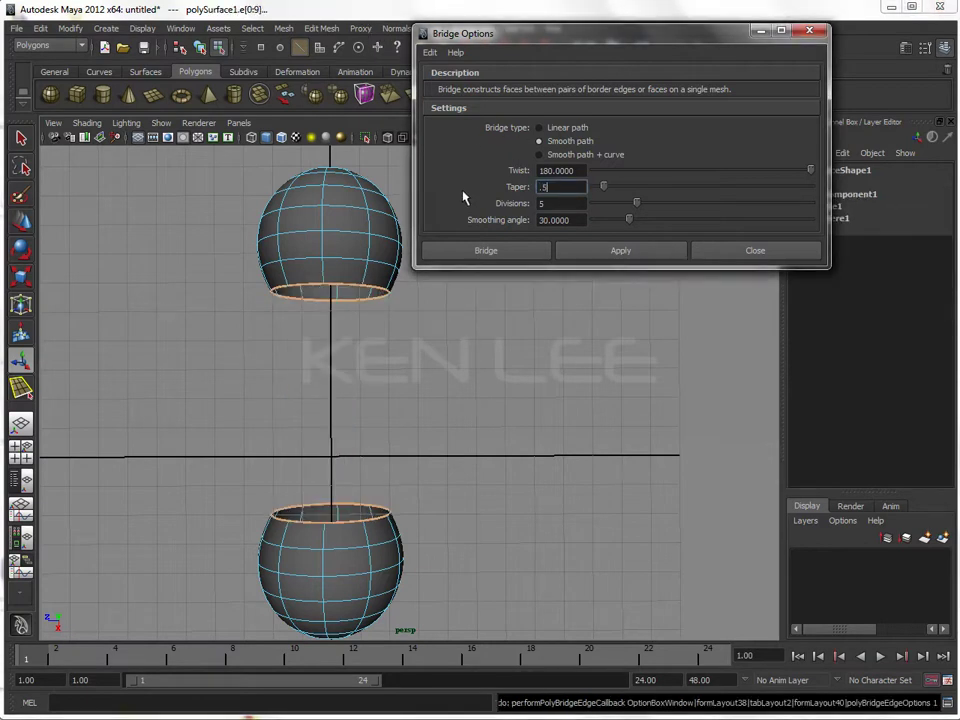
left_click(592, 252)
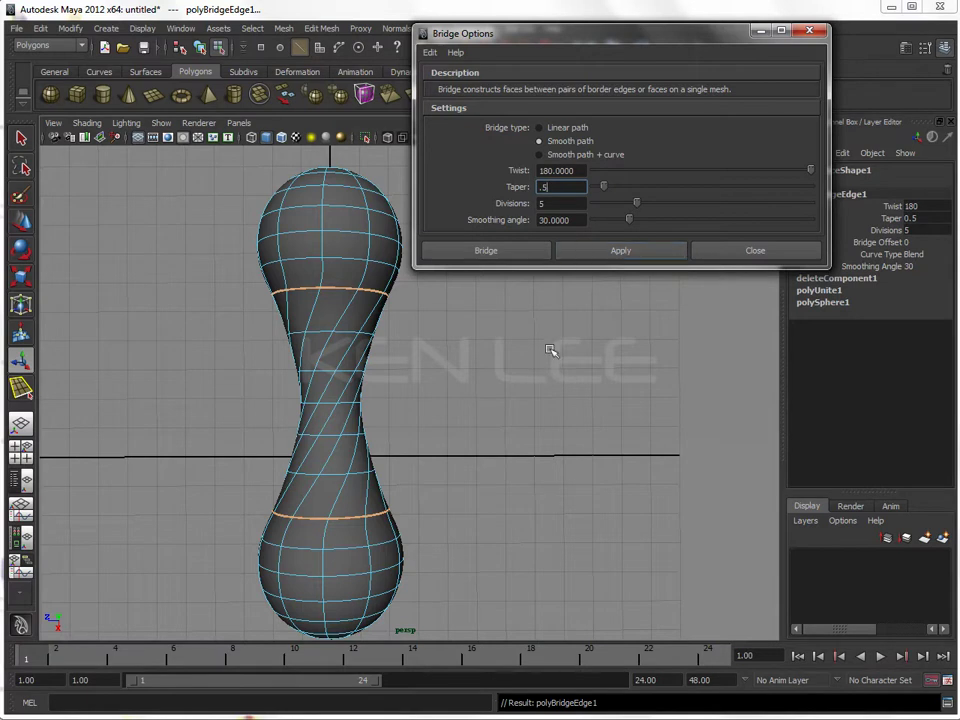
- Deselect the mesh and orbit around the finished smooth twisted dumbbell
left_click(495, 386)
left_click_drag(495, 386, 549, 356, "alt")
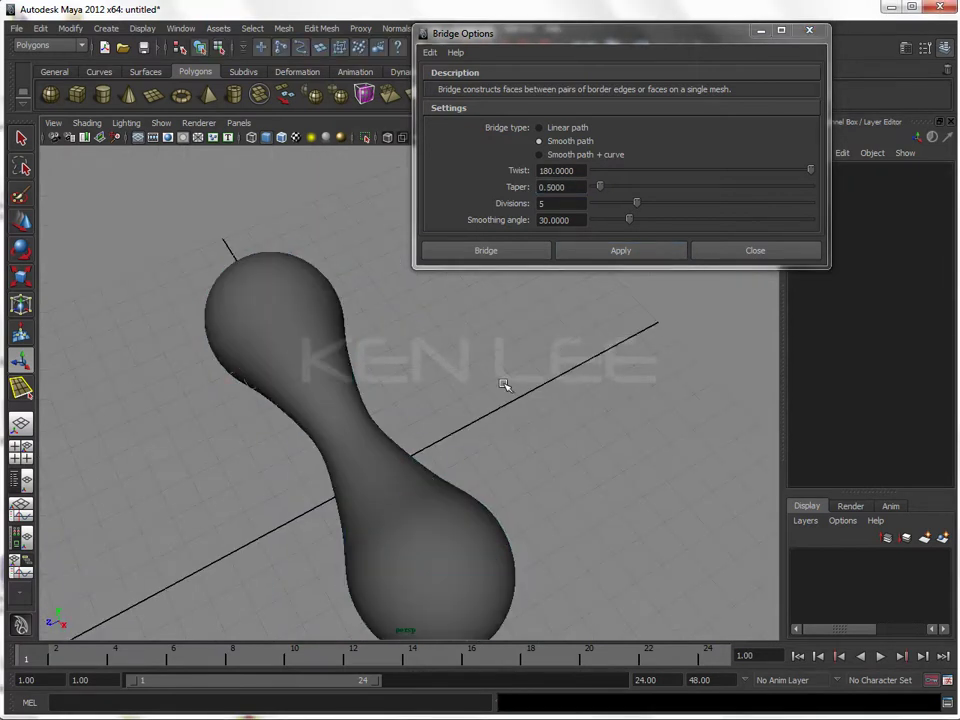
mouse_move(381, 426)
left_mouse_down("alt")
mouse_move(554, 405)
mouse_move(379, 407)
mouse_move(435, 396)
mouse_move(212, 388)
mouse_move(414, 431)
mouse_move(426, 420)
mouse_move(399, 414)
mouse_move(486, 386)
left_mouse_up("alt")
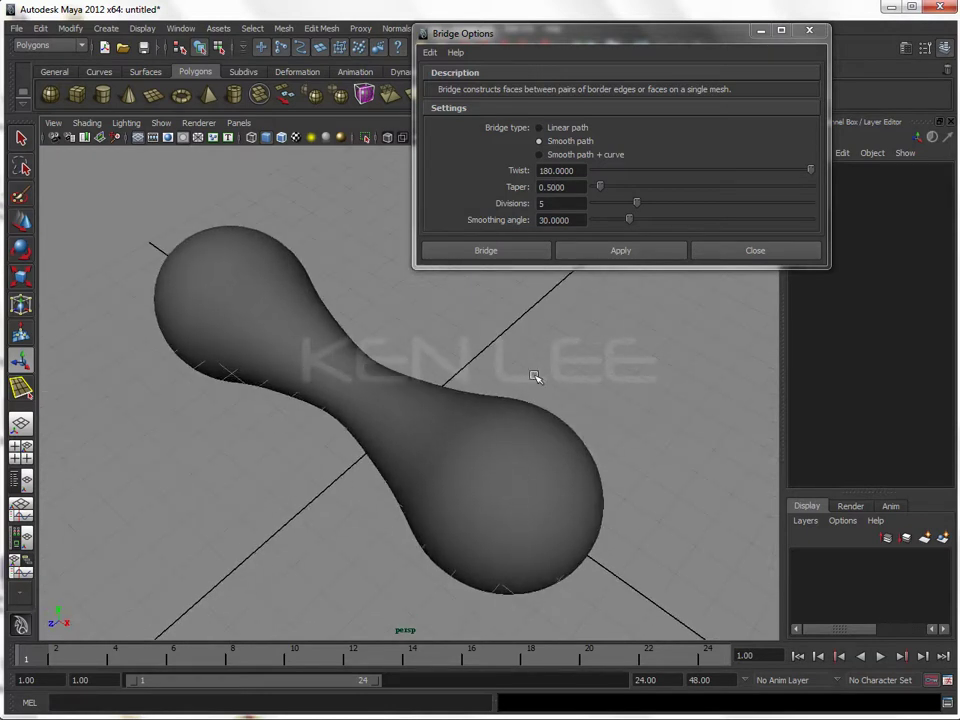